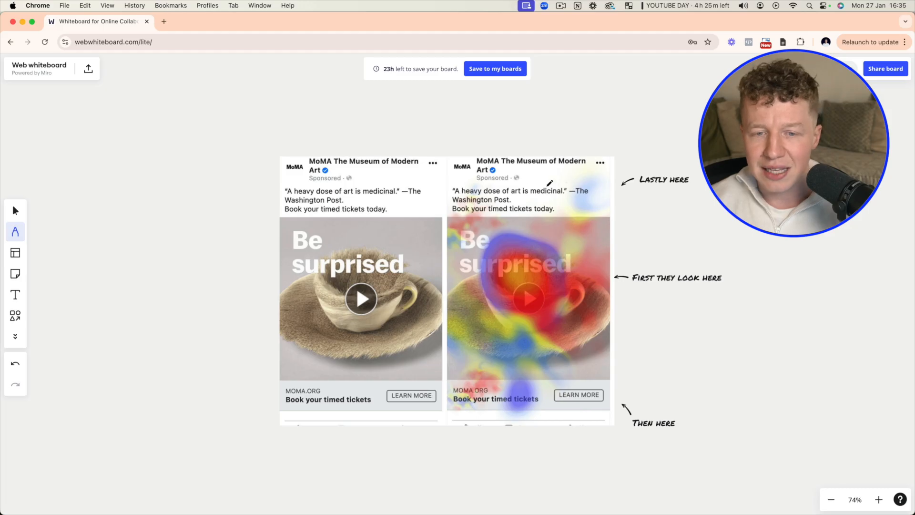
- Draw a freehand arrow pointing at the middle of the MoMA ad heatmap and a short stroke above "Be surprised"
{"action": "left_click_drag", "start_coordinate": [670, 325], "coordinate": [620, 318]}
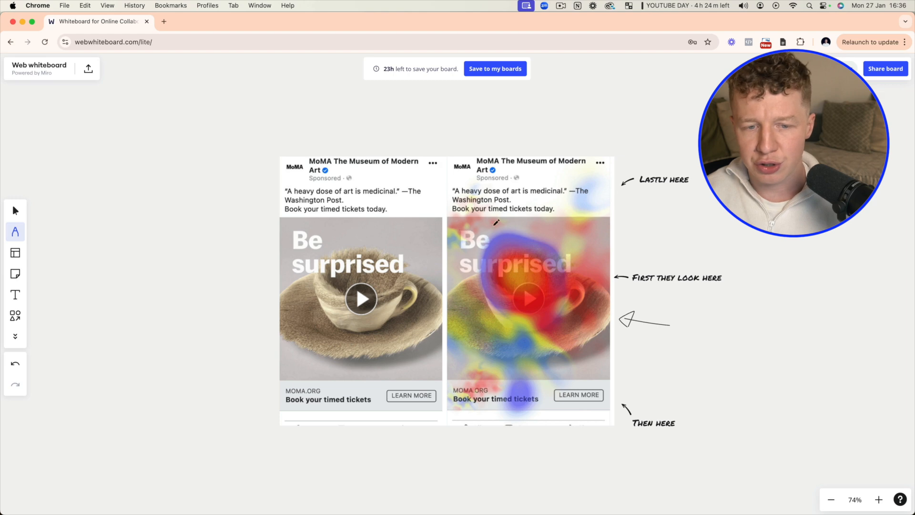
{"action": "mouse_move", "coordinate": [462, 227]}
{"action": "left_mouse_down"}
{"action": "mouse_move", "coordinate": [563, 230]}
{"action": "mouse_move", "coordinate": [583, 277]}
{"action": "mouse_move", "coordinate": [454, 282]}
{"action": "mouse_move", "coordinate": [456, 219]}
{"action": "mouse_move", "coordinate": [471, 227]}
{"action": "left_mouse_up"}
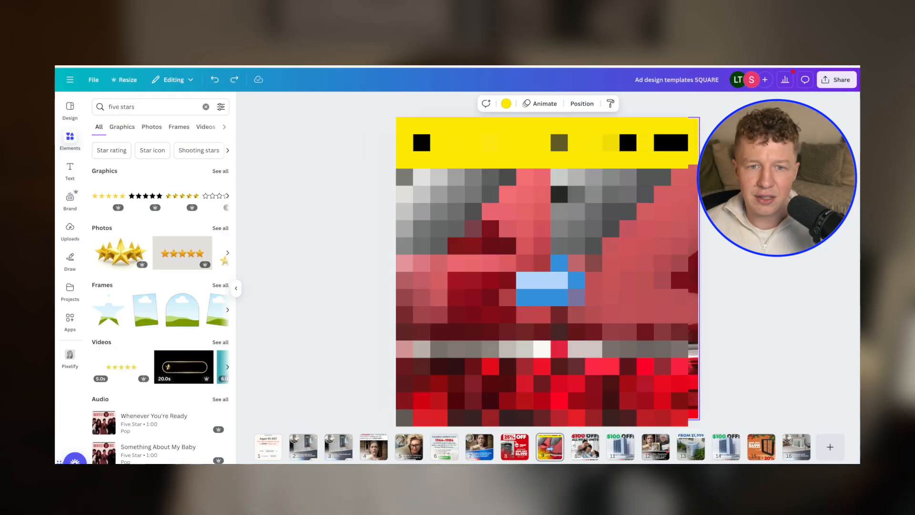
- In the Canva ad templates, recolour page 9's yellow background light blue and apply dark blue on page 8
{"action": "left_click", "coordinate": [506, 104]}
{"action": "left_click", "coordinate": [125, 191]}
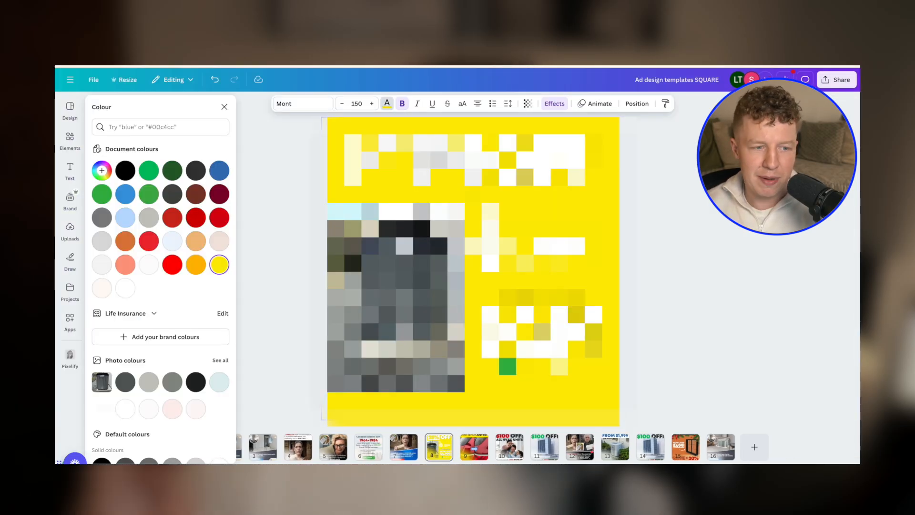
{"action": "left_click", "coordinate": [219, 170]}
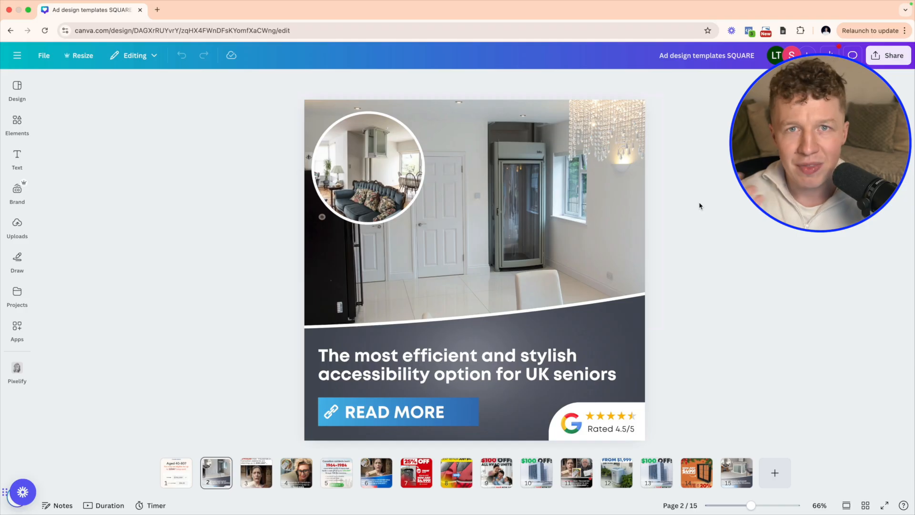
- Duplicate page 2, the home lift ad, and compare the original with the copy
{"action": "right_click", "coordinate": [216, 474]}
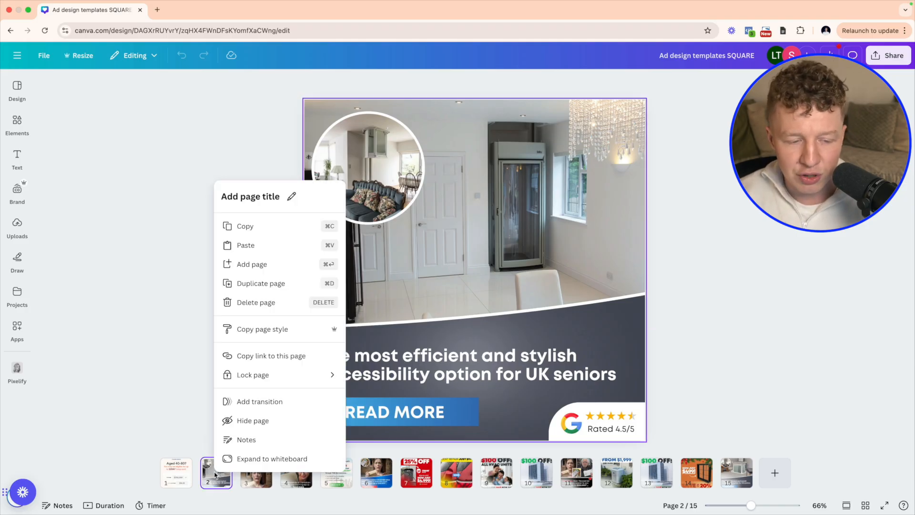
{"action": "left_click", "coordinate": [261, 283]}
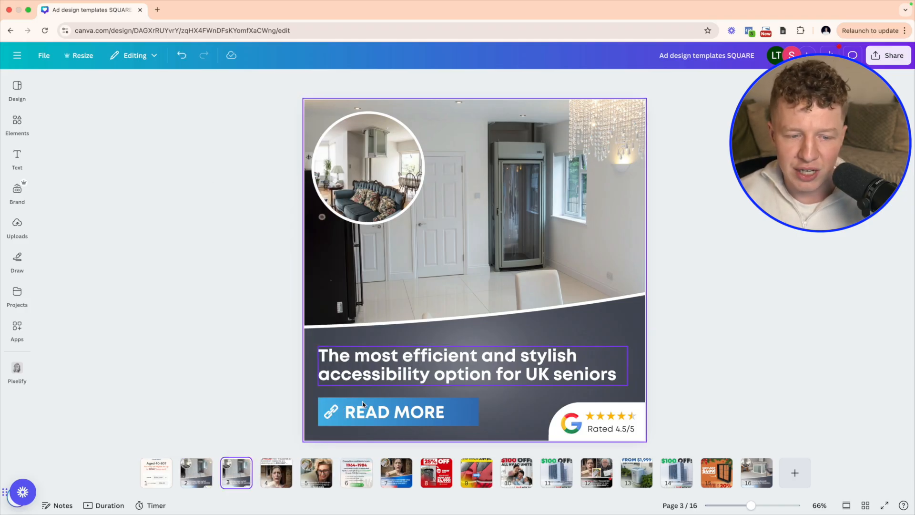
{"action": "left_click", "coordinate": [198, 477]}
{"action": "left_click", "coordinate": [229, 482]}
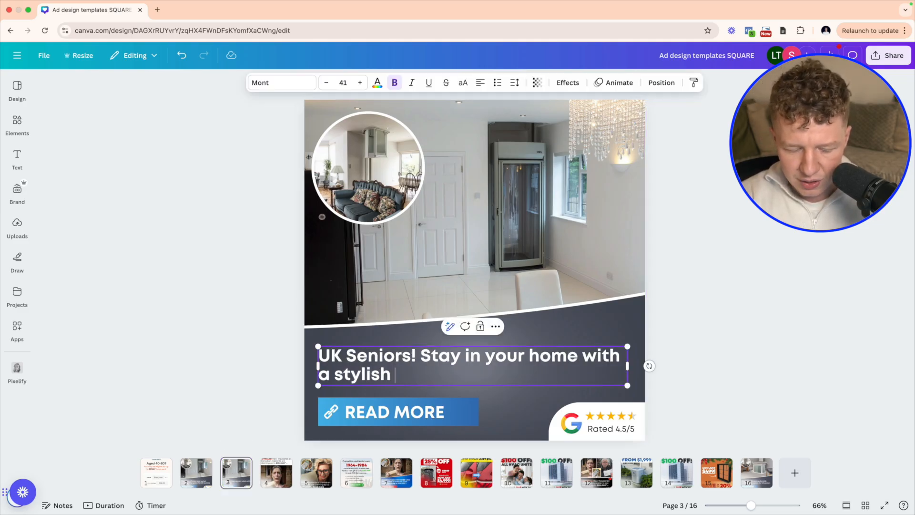
- Complete the duplicated ad's headline so it reads "UK Seniors! Stay in your home with a stylish home lift...."
{"action": "type", "text": "home lif"}
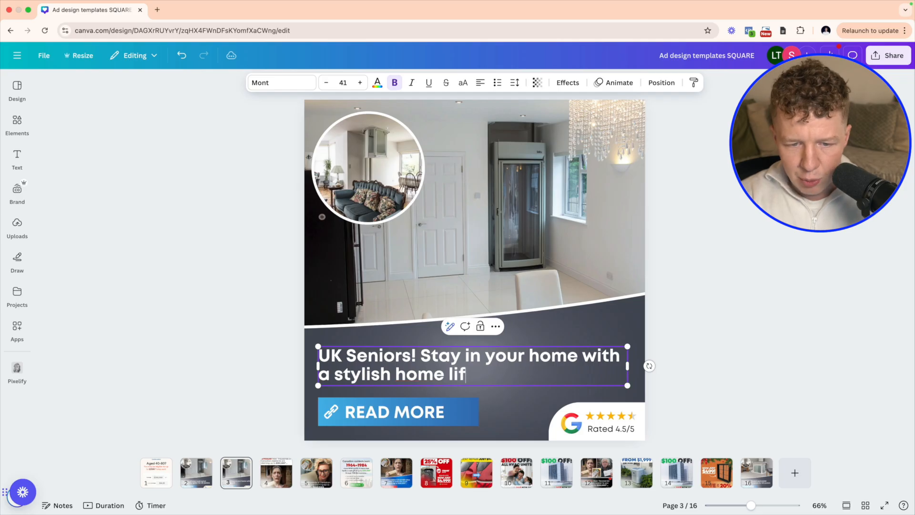
{"action": "type", "text": "t...."}
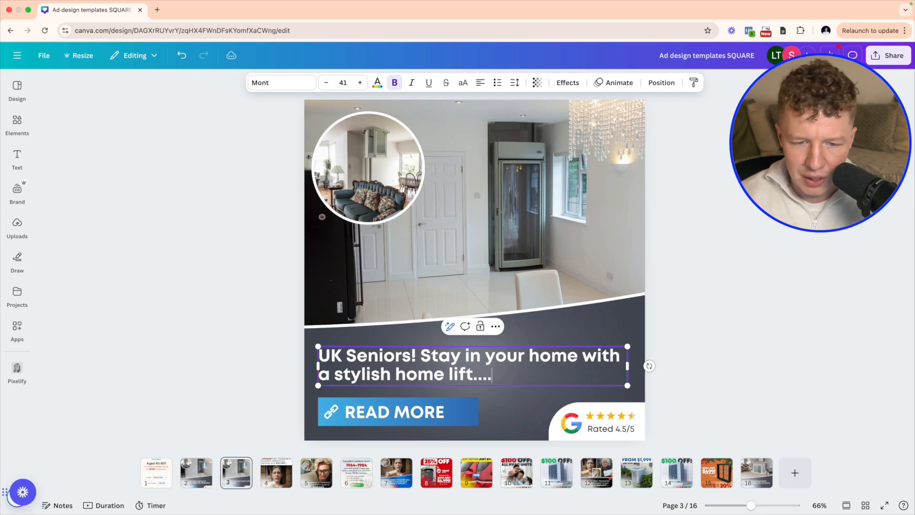
{"action": "left_click", "coordinate": [786, 293]}
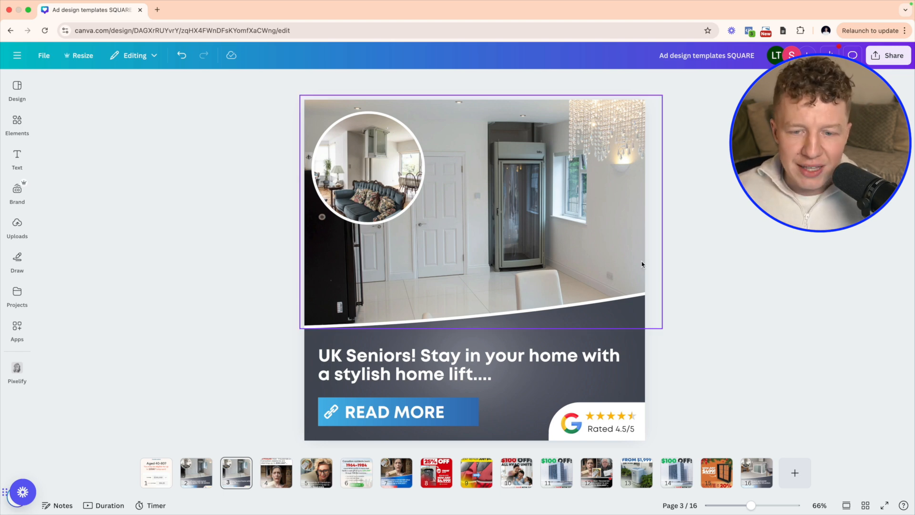
{"action": "left_click", "coordinate": [491, 253]}
{"action": "left_click", "coordinate": [723, 267]}
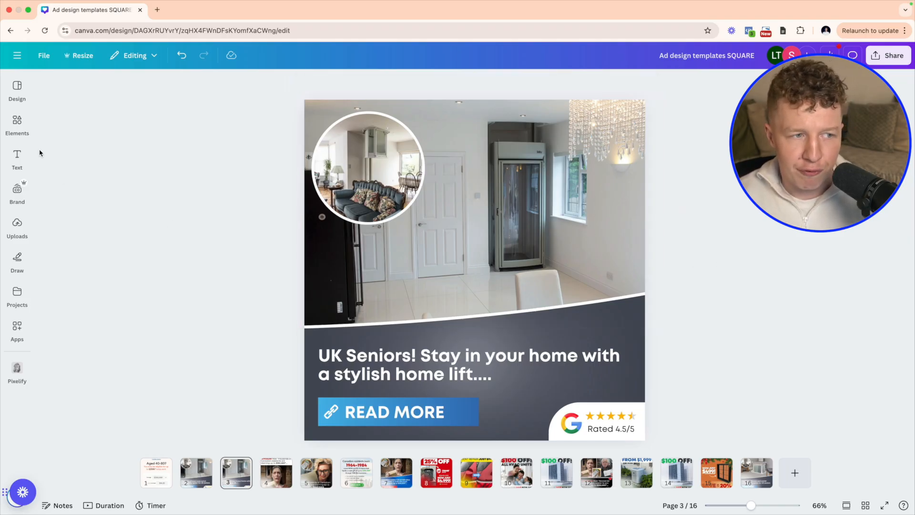
- Browse the full set of frame shapes in the "Frame" element results
{"action": "left_click", "coordinate": [17, 123]}
{"action": "left_click", "coordinate": [65, 114]}
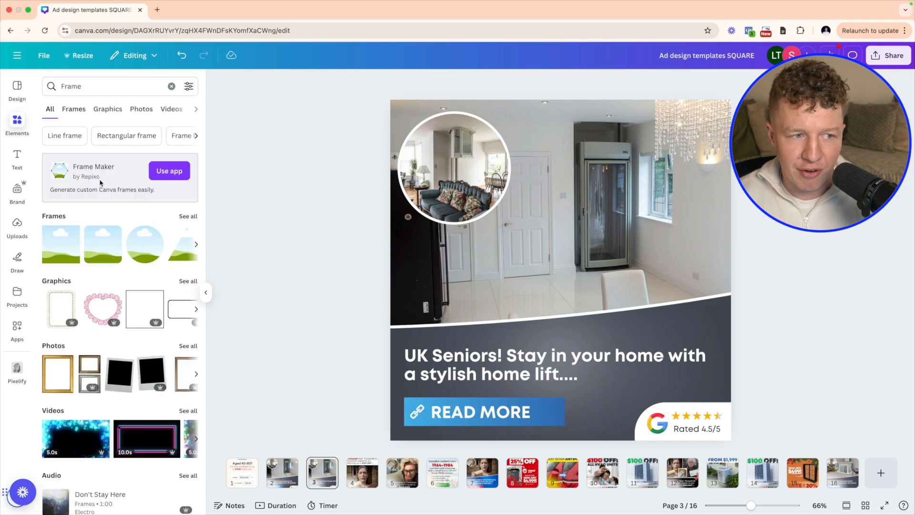
{"action": "scroll", "coordinate": [161, 197], "scroll_direction": "down", "scroll_amount": 2}
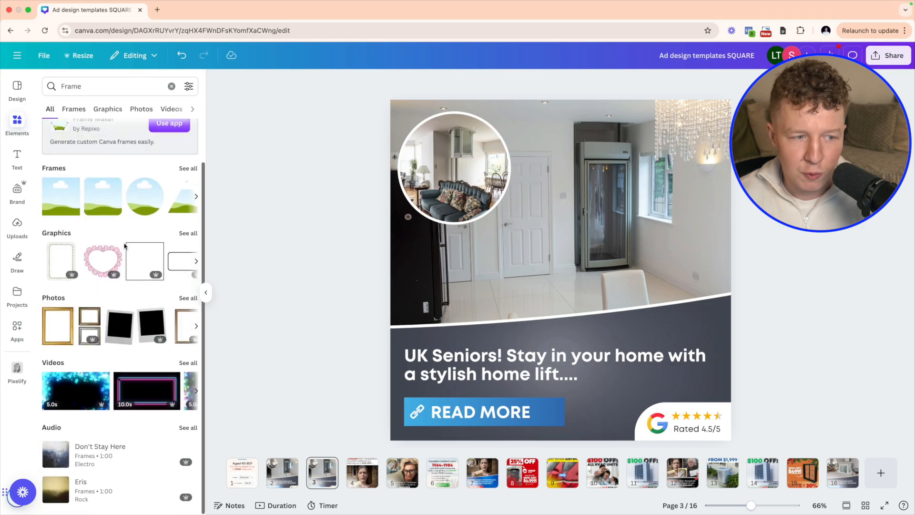
{"action": "left_click", "coordinate": [187, 168]}
{"action": "scroll", "coordinate": [137, 238], "scroll_direction": "down", "scroll_amount": 5}
{"action": "scroll", "coordinate": [138, 298], "scroll_direction": "down", "scroll_amount": 2}
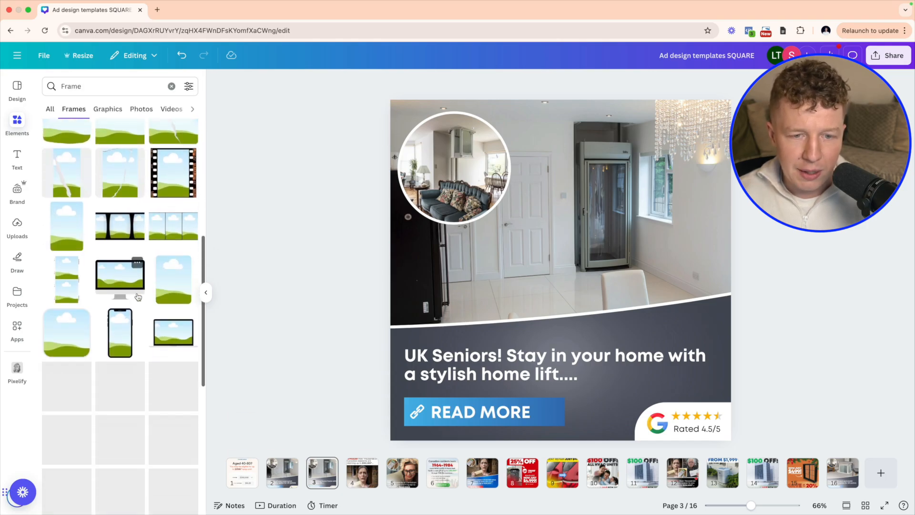
- Try orange and red on the main photo's curved border, settling on pale beige
{"action": "left_click", "coordinate": [499, 305]}
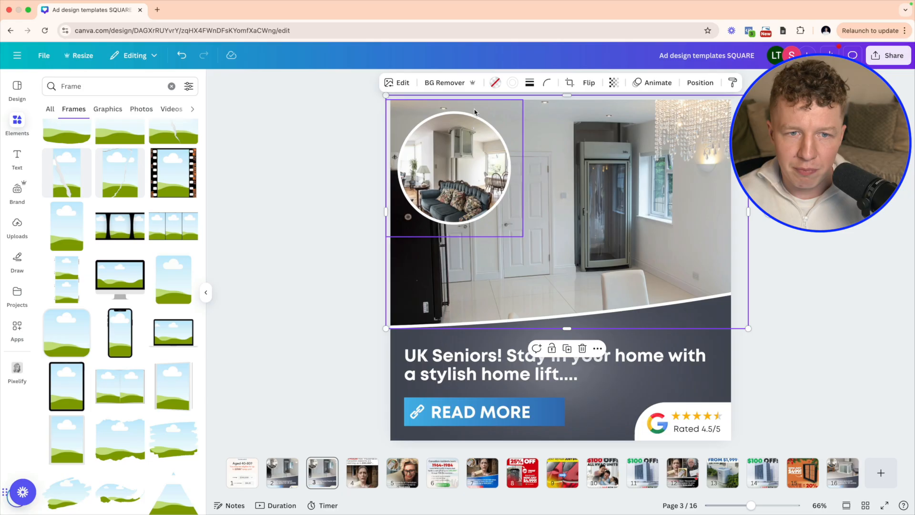
{"action": "left_click", "coordinate": [512, 83]}
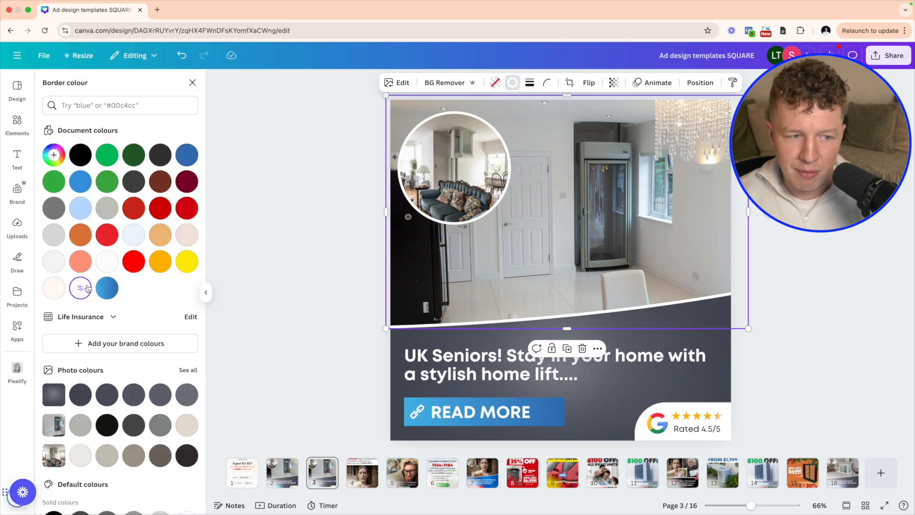
{"action": "left_click", "coordinate": [107, 287]}
{"action": "left_click", "coordinate": [155, 262]}
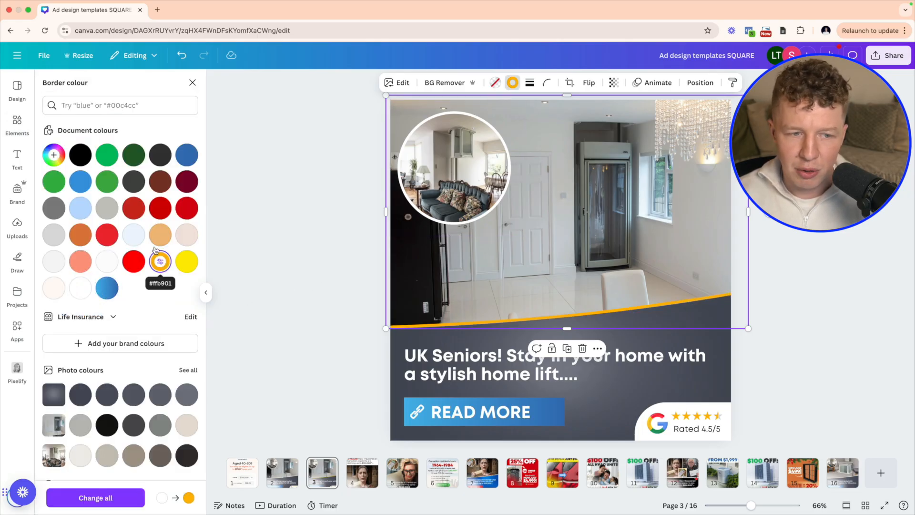
{"action": "left_click", "coordinate": [187, 233]}
{"action": "left_click", "coordinate": [187, 215]}
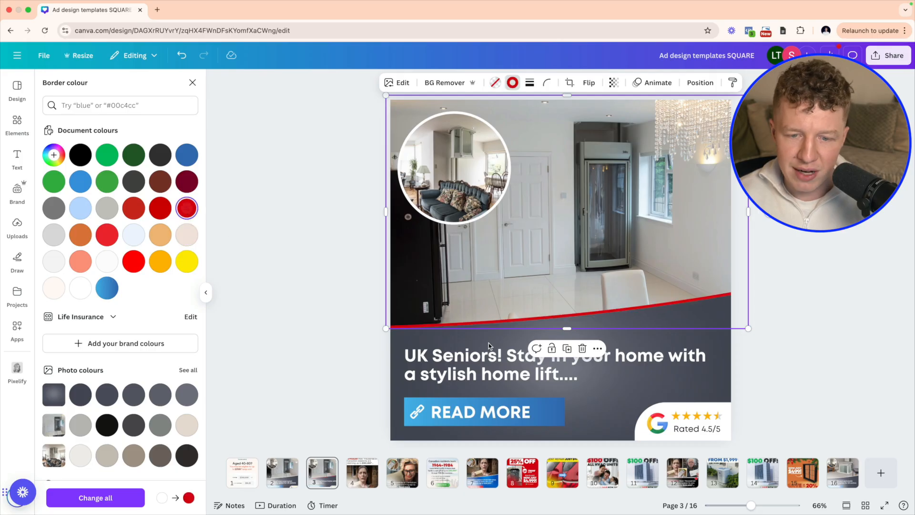
{"action": "key", "text": "super+z"}
{"action": "key", "text": "Escape"}
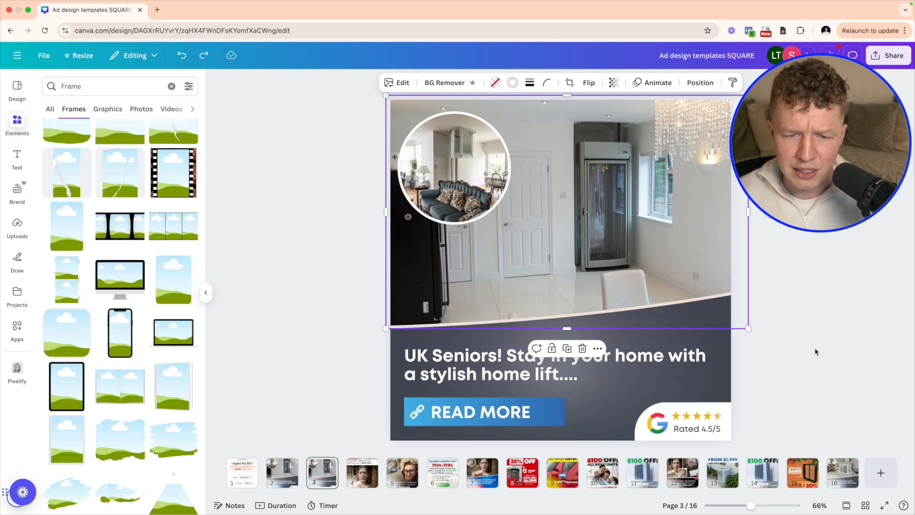
{"action": "left_click", "coordinate": [806, 351]}
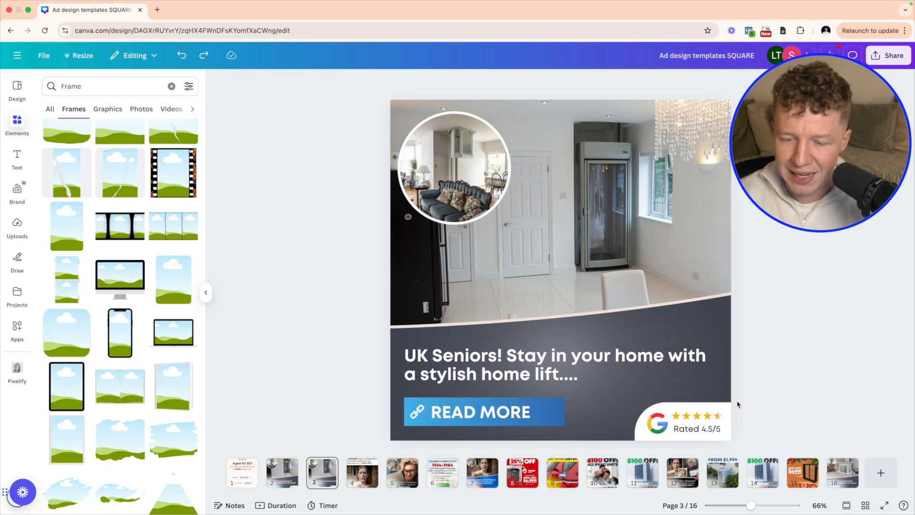
- Try moving the white shape behind the Google rating up over the end of the headline
{"action": "left_click", "coordinate": [677, 411]}
{"action": "left_click_drag", "start_coordinate": [678, 411], "coordinate": [615, 333]}
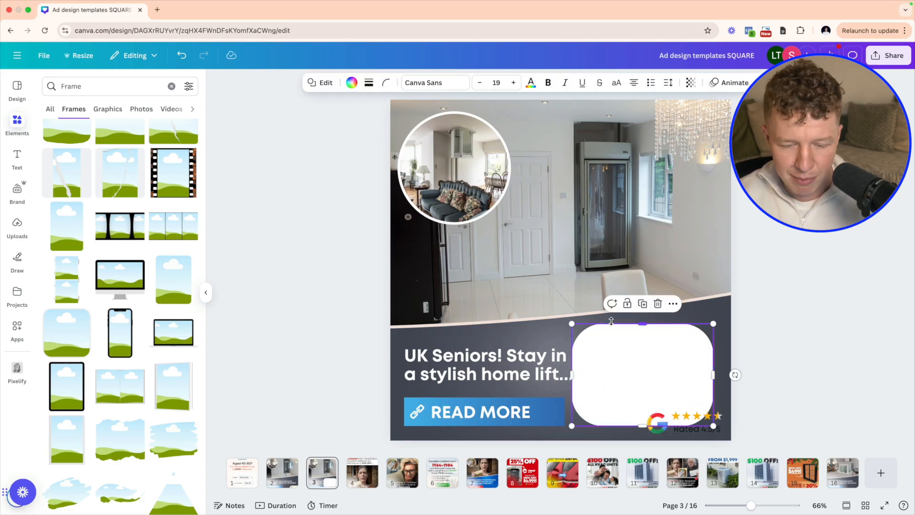
{"action": "key", "text": "super+z"}
{"action": "left_click", "coordinate": [771, 360]}
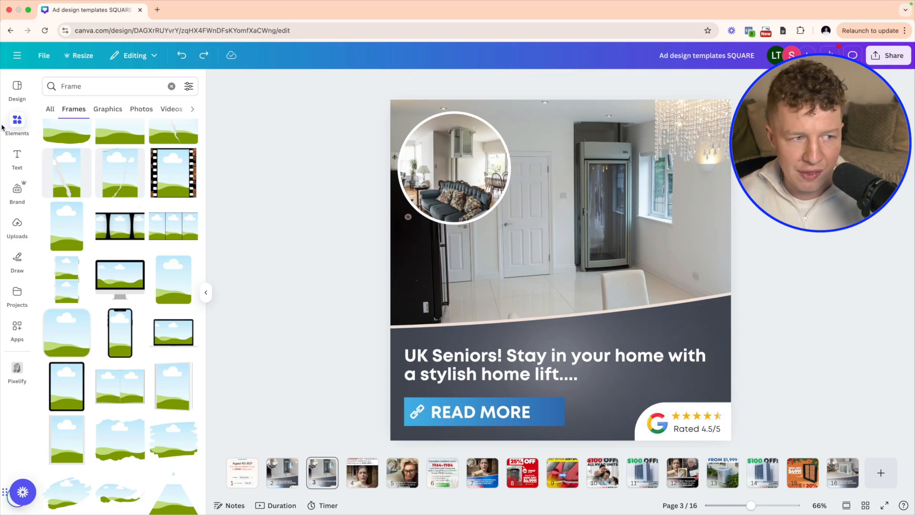
- Search the design elements for "five stars"
{"action": "left_click", "coordinate": [91, 93]}
{"action": "key", "text": "super+a"}
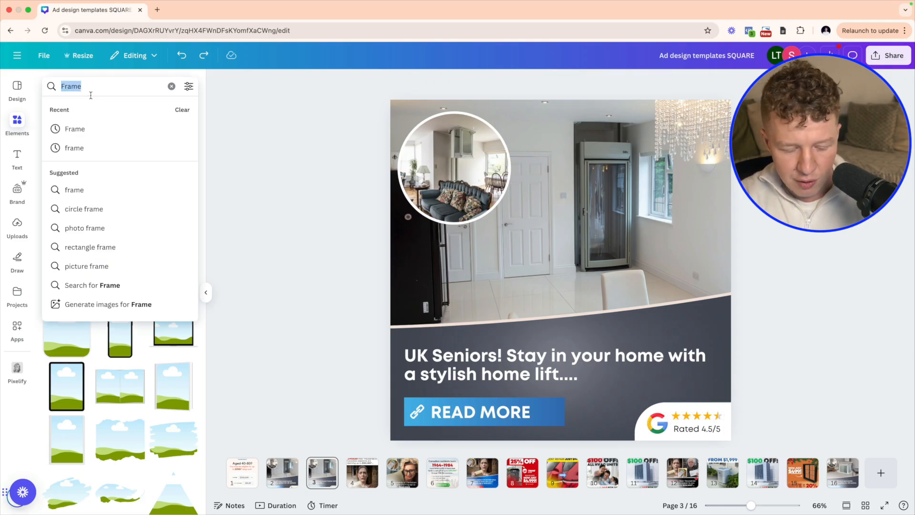
{"action": "type", "text": "five stars"}
{"action": "key", "text": "Return"}
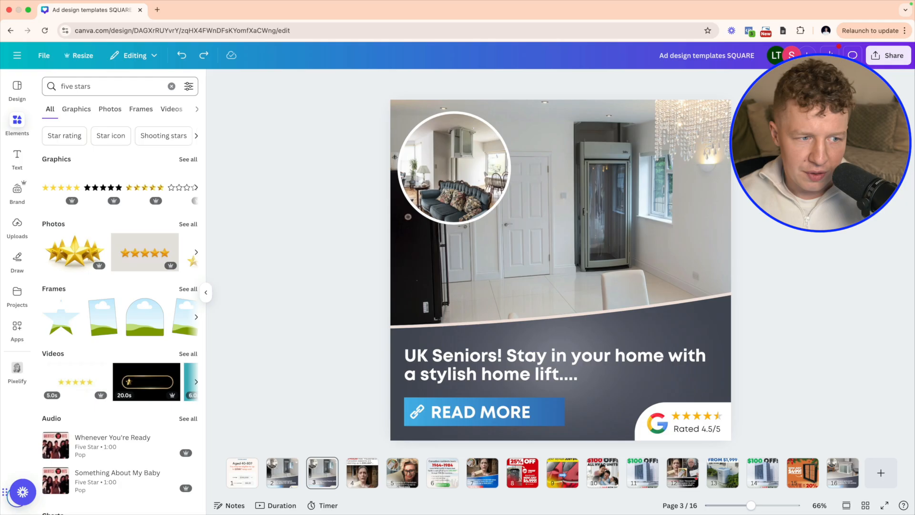
- Try a yellow five-star graphic just above the Google rating badge, and delete it
{"action": "left_click", "coordinate": [156, 191]}
{"action": "left_click_drag", "start_coordinate": [567, 274], "coordinate": [649, 387]}
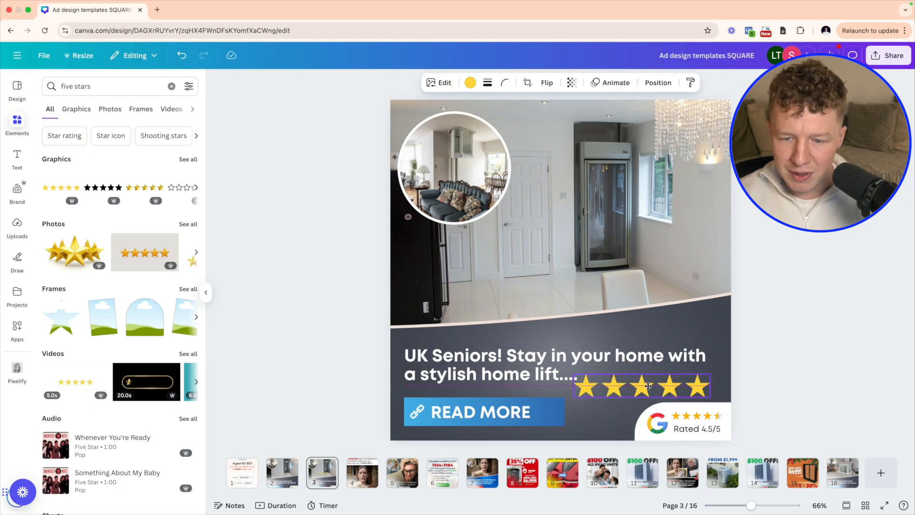
{"action": "key", "text": "Delete"}
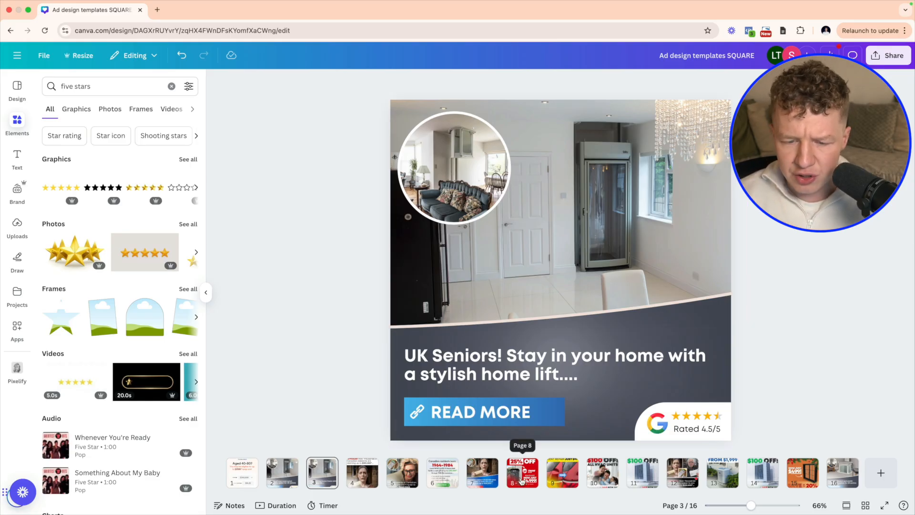
- On page 9, replace the dent repair headline with "FIXED WITHIN 1 DAY!"
{"action": "left_click", "coordinate": [558, 474]}
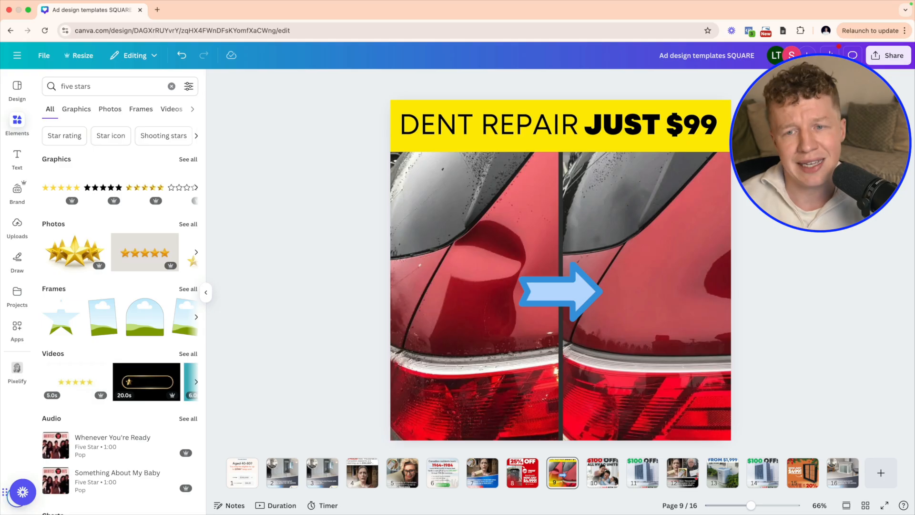
{"action": "double_click", "coordinate": [575, 120]}
{"action": "key", "text": "ctrl+a"}
{"action": "type", "text": "FIX"}
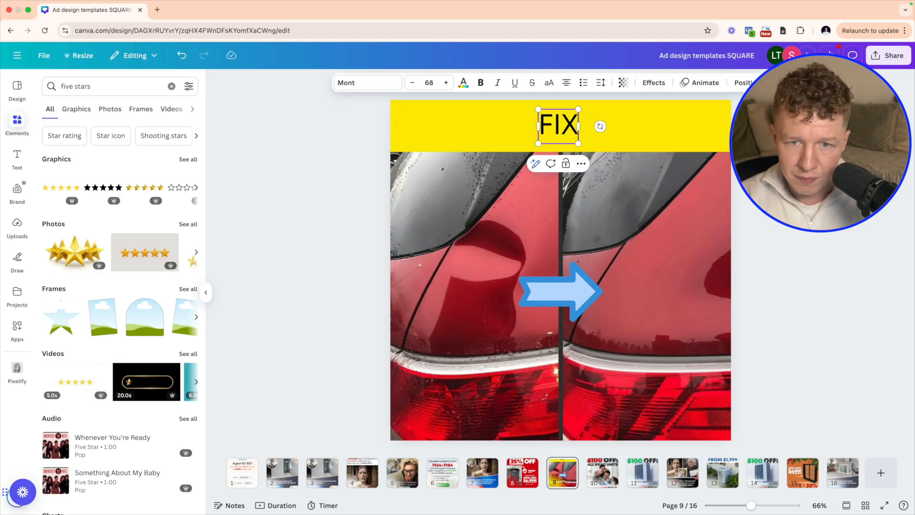
{"action": "type", "text": "ED WITHIN 1 DAY!"}
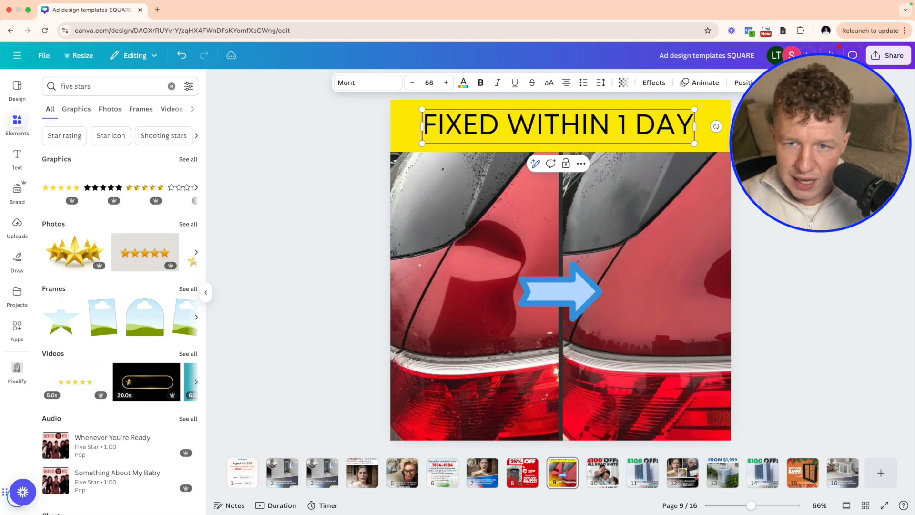
- Make "1 DAY!" bold in the page 9 headline
{"action": "key", "text": "shift+Left"}
{"action": "key", "text": "shift+Left"}
{"action": "key", "text": "shift+Left"}
{"action": "key", "text": "shift+Left"}
{"action": "key", "text": "shift+Left"}
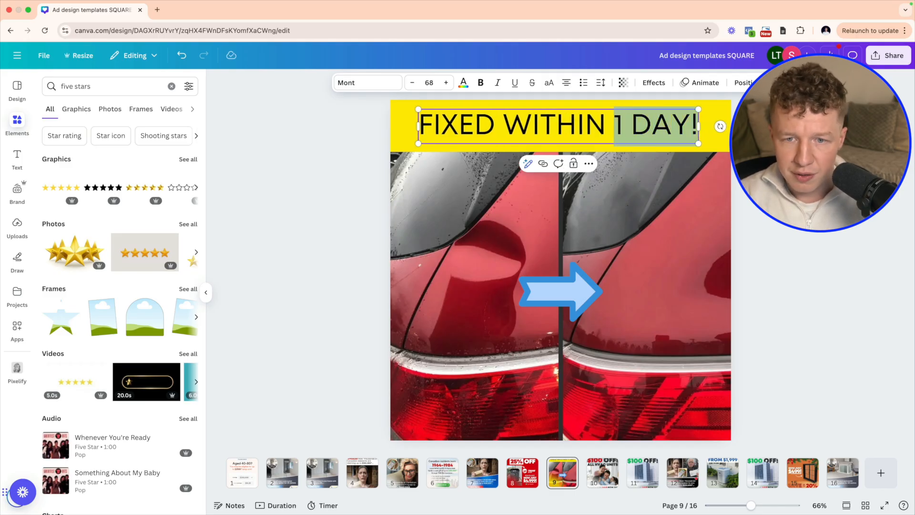
{"action": "key", "text": "ctrl+b"}
{"action": "key", "text": "Escape"}
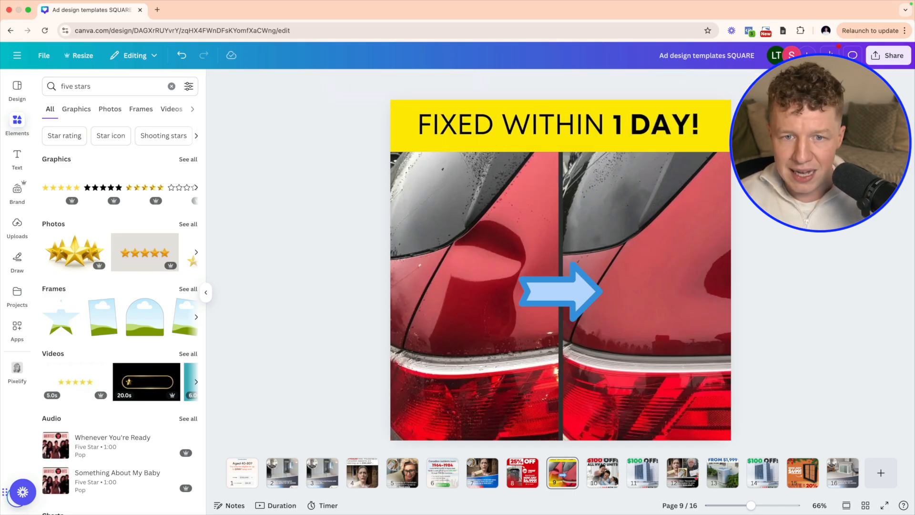
- Undo the headline text and bold changes on page 9
{"action": "key", "text": "super+z"}
{"action": "key", "text": "super+z"}
{"action": "key", "text": "super+z"}
{"action": "key", "text": "super+z"}
{"action": "key", "text": "super+z"}
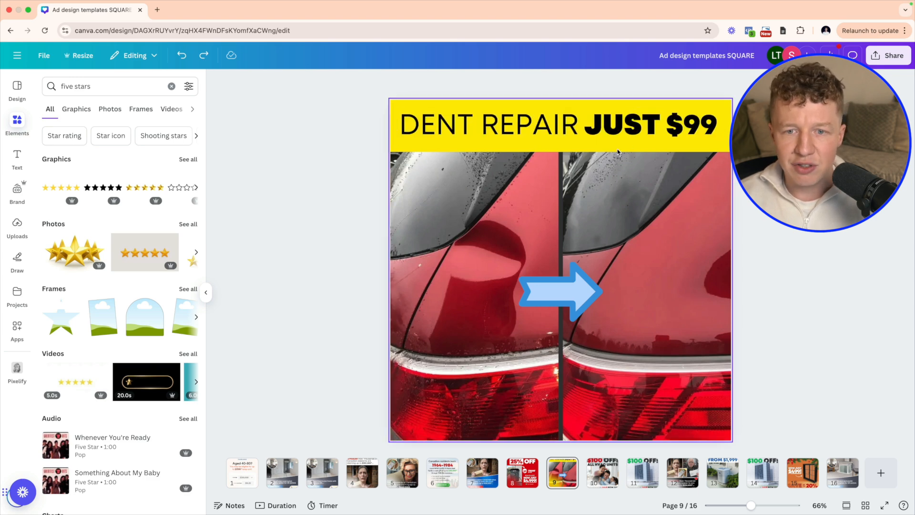
- Change page 9's yellow background to light blue after trying green
{"action": "left_click", "coordinate": [723, 111]}
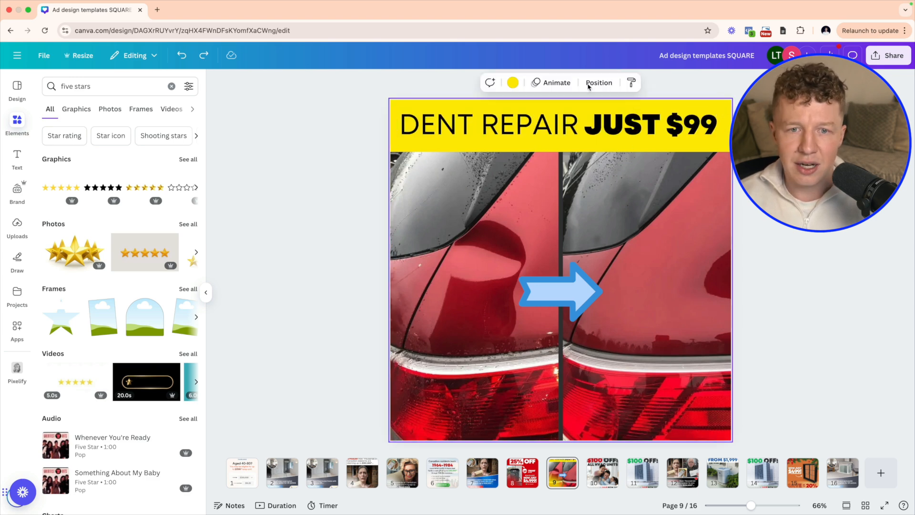
{"action": "left_click", "coordinate": [514, 84]}
{"action": "left_click", "coordinate": [54, 181]}
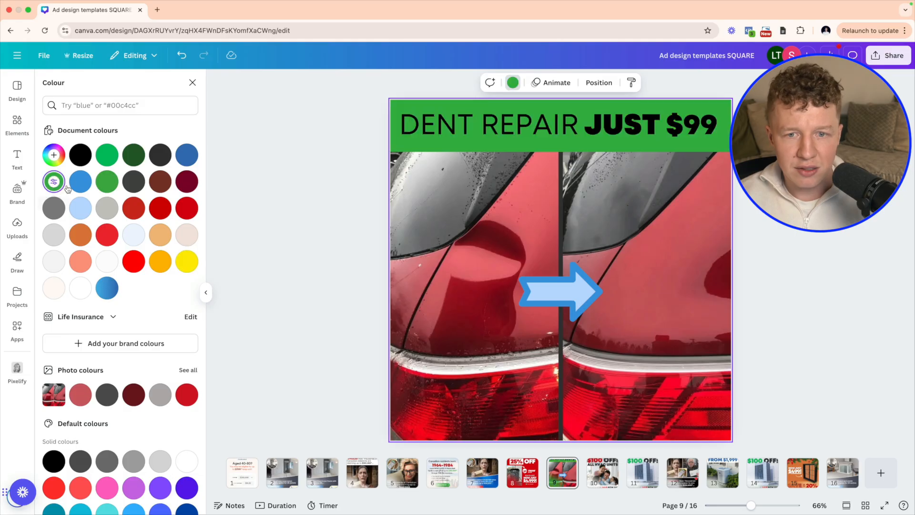
{"action": "left_click", "coordinate": [82, 184]}
{"action": "left_click", "coordinate": [193, 82]}
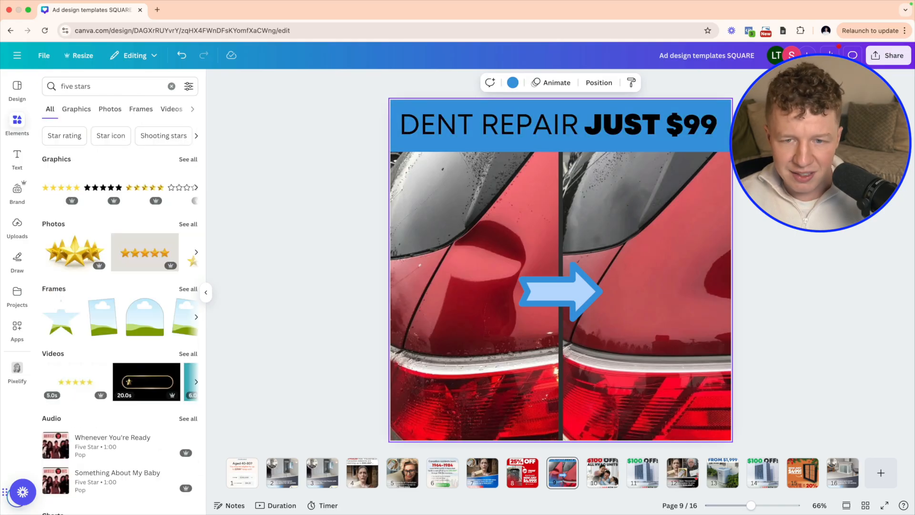
- Undo the background colour changes on page 9
{"action": "key", "text": "ctrl+z"}
{"action": "key", "text": "ctrl+z"}
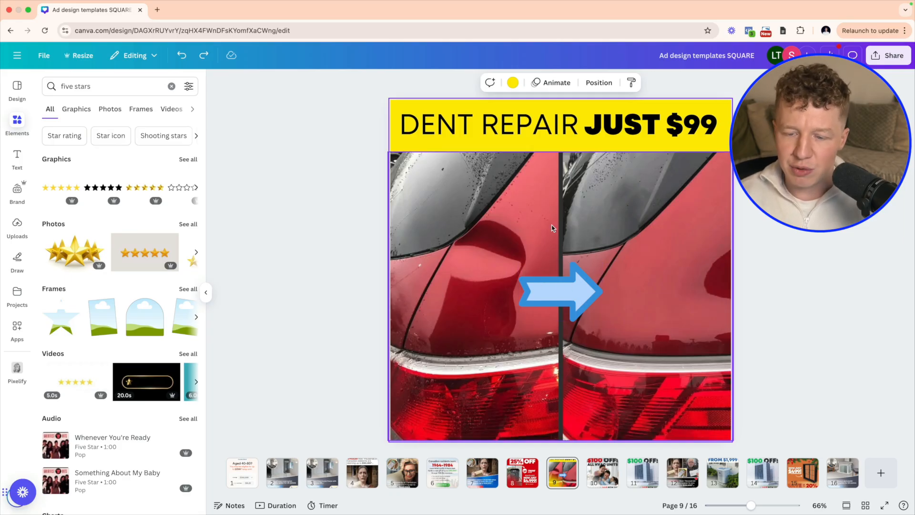
{"action": "left_click", "coordinate": [802, 240]}
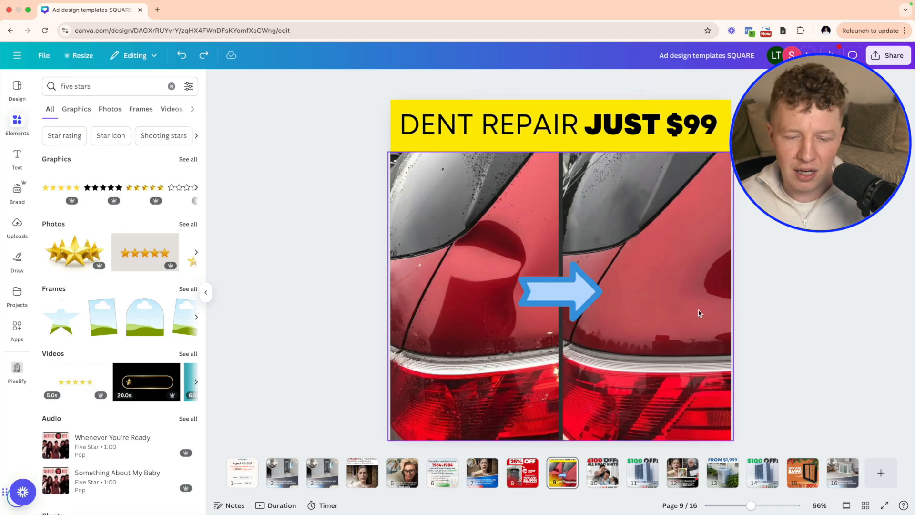
- Open the 25% OFF Trane ad on page 8 and examine the "OFF" headline's font settings
{"action": "left_click", "coordinate": [525, 466]}
{"action": "left_click", "coordinate": [761, 247]}
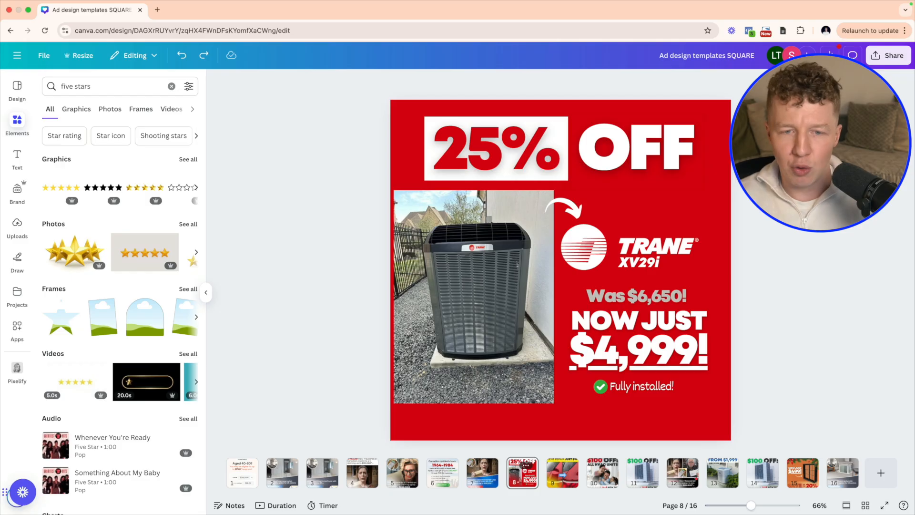
{"action": "left_click", "coordinate": [642, 148]}
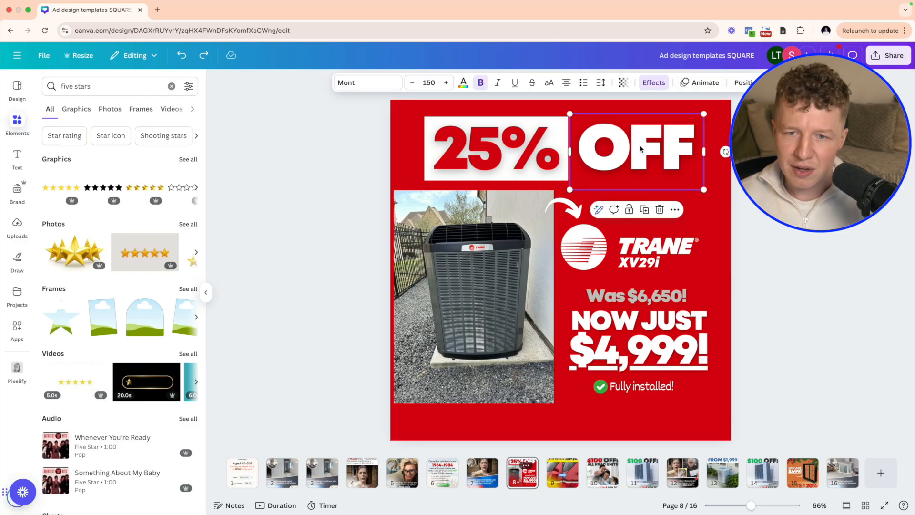
{"action": "left_click", "coordinate": [346, 205]}
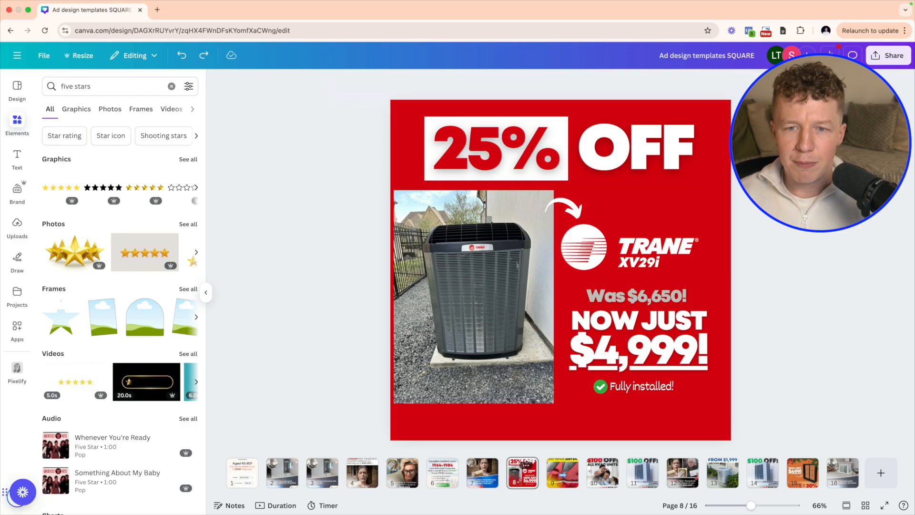
{"action": "left_click", "coordinate": [622, 151]}
{"action": "key", "text": "Escape"}
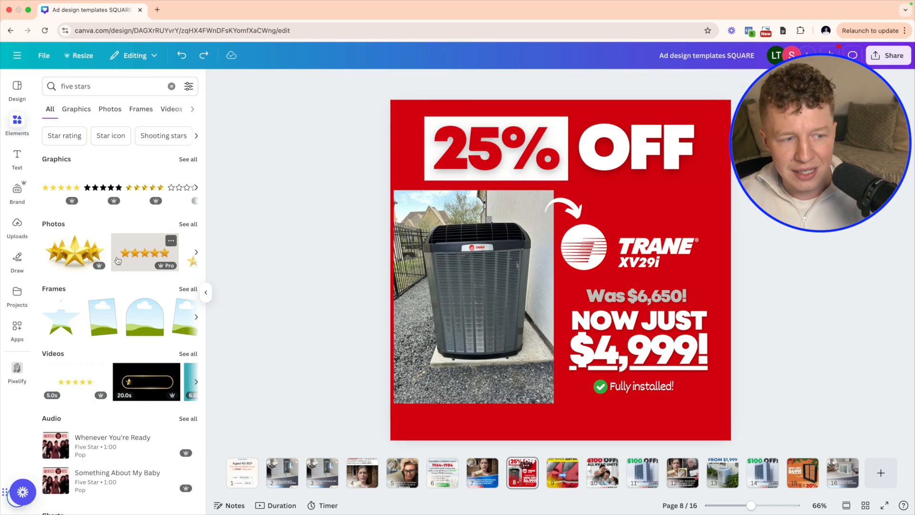
- Leave the design for the Canva home page and open the Brand Kit's colours and fonts
{"action": "left_click", "coordinate": [17, 56]}
{"action": "left_click", "coordinate": [16, 72]}
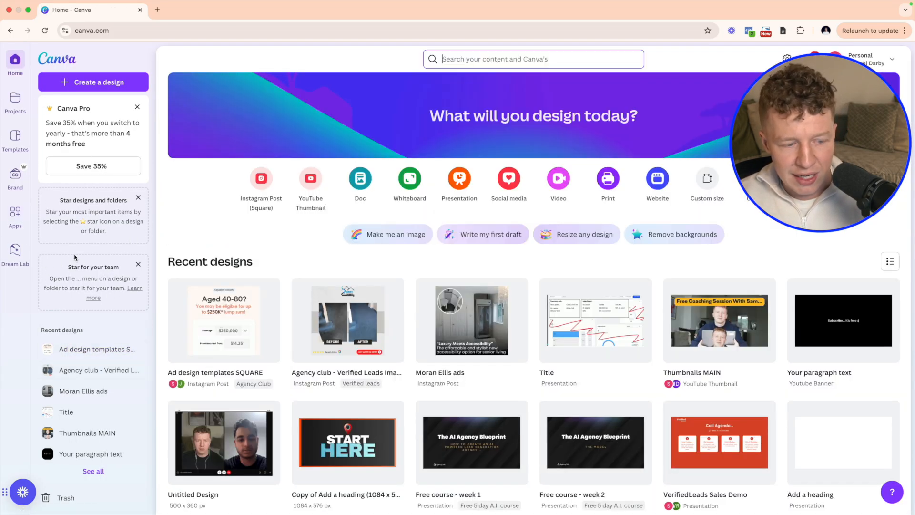
{"action": "left_click", "coordinate": [15, 176]}
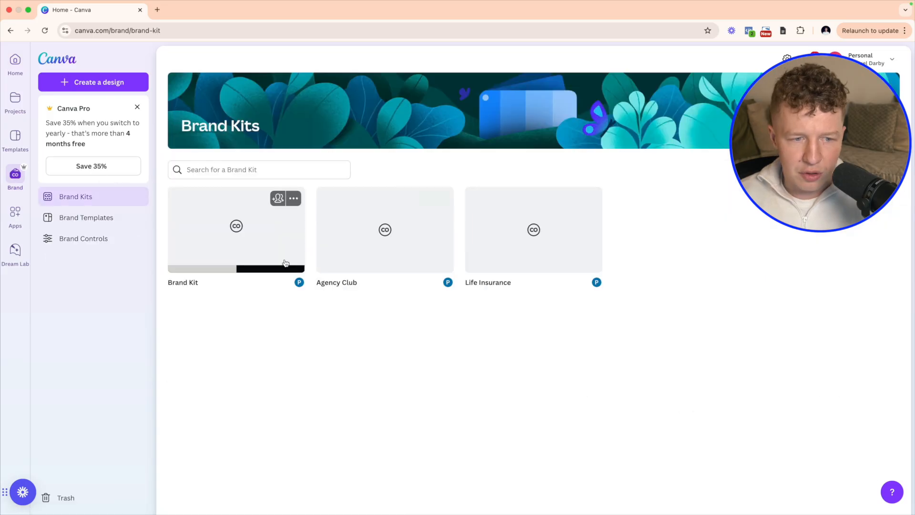
{"action": "left_click", "coordinate": [275, 261]}
{"action": "scroll", "coordinate": [334, 277], "scroll_direction": "down", "scroll_amount": 3}
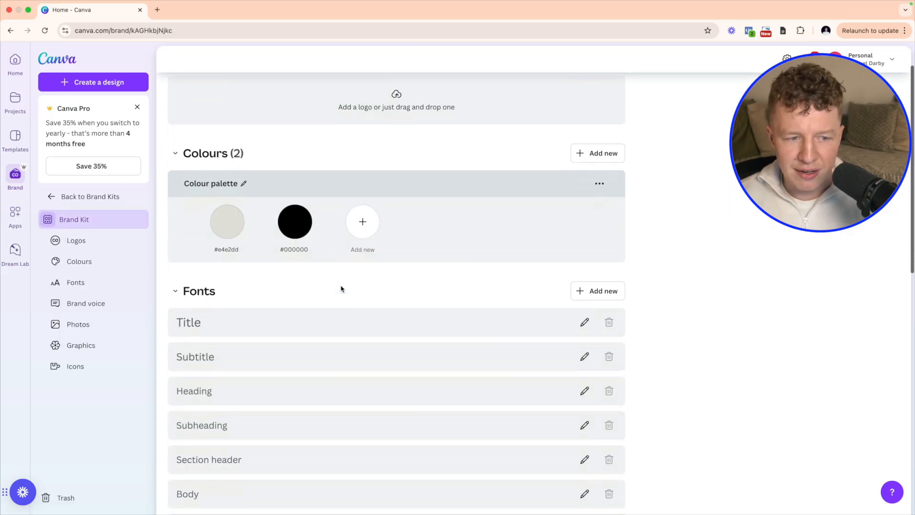
- Open the Brand Kit's uploaded fonts and the file picker for a new font, then cancel without choosing a file
{"action": "left_click", "coordinate": [591, 259]}
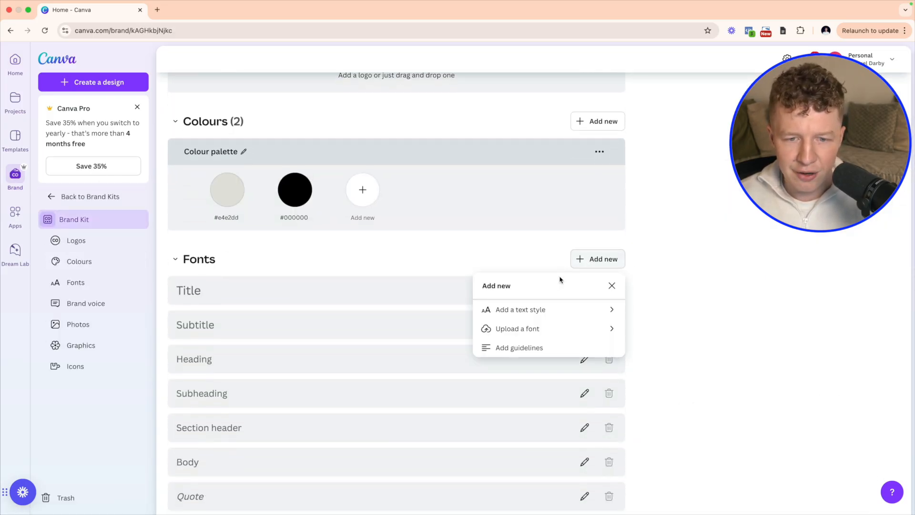
{"action": "left_click", "coordinate": [530, 331]}
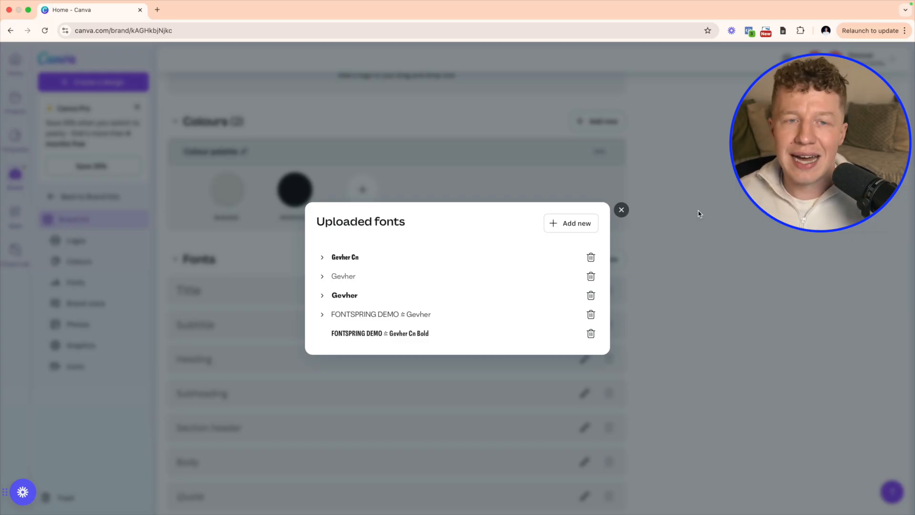
{"action": "left_click", "coordinate": [563, 222]}
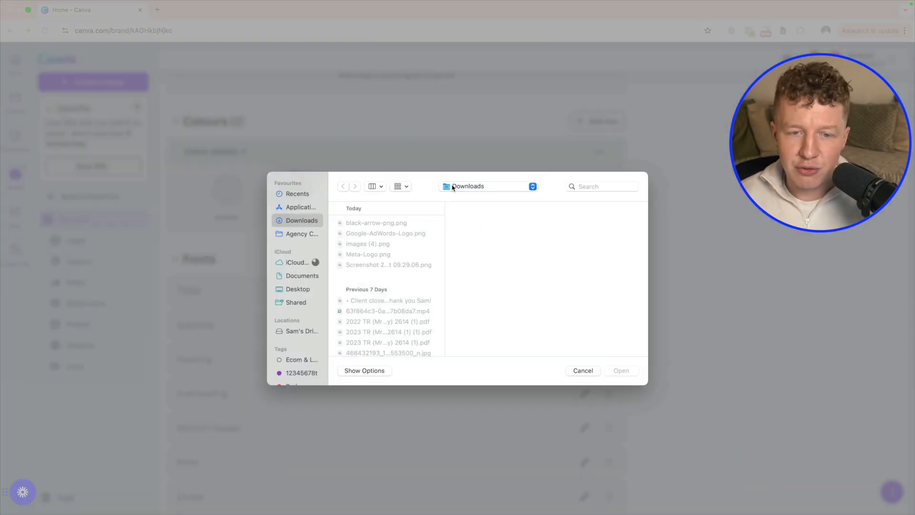
{"action": "left_click", "coordinate": [583, 371]}
{"action": "left_click", "coordinate": [622, 209]}
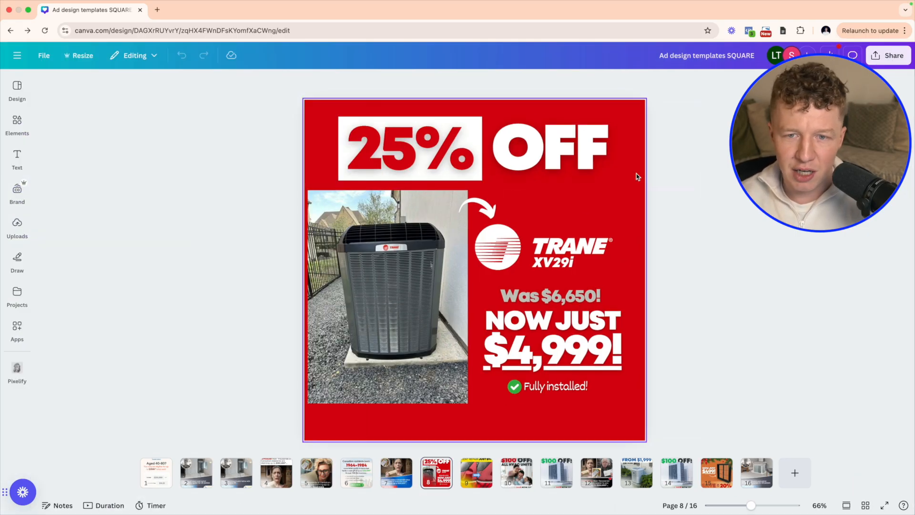
- Change the background of the 25% OFF ad on page 8 to yellow
{"action": "left_click", "coordinate": [636, 176]}
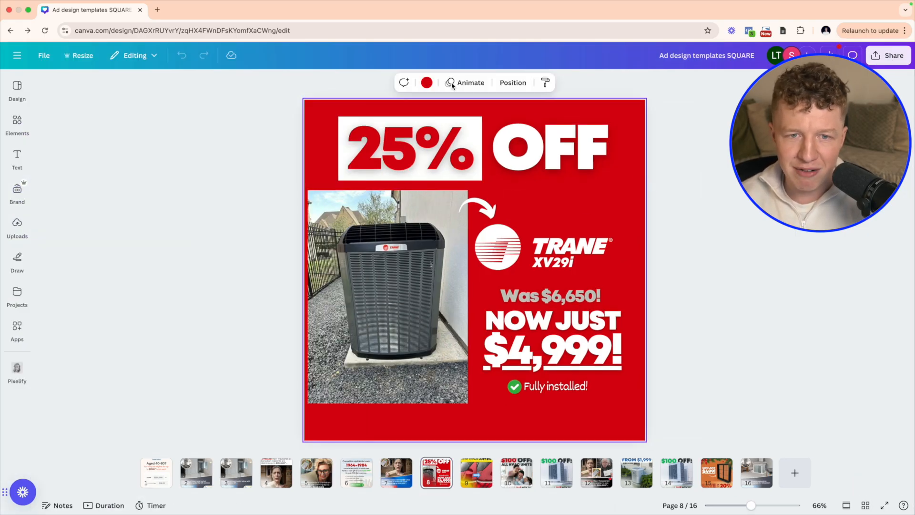
{"action": "left_click", "coordinate": [427, 83]}
{"action": "left_click", "coordinate": [186, 266]}
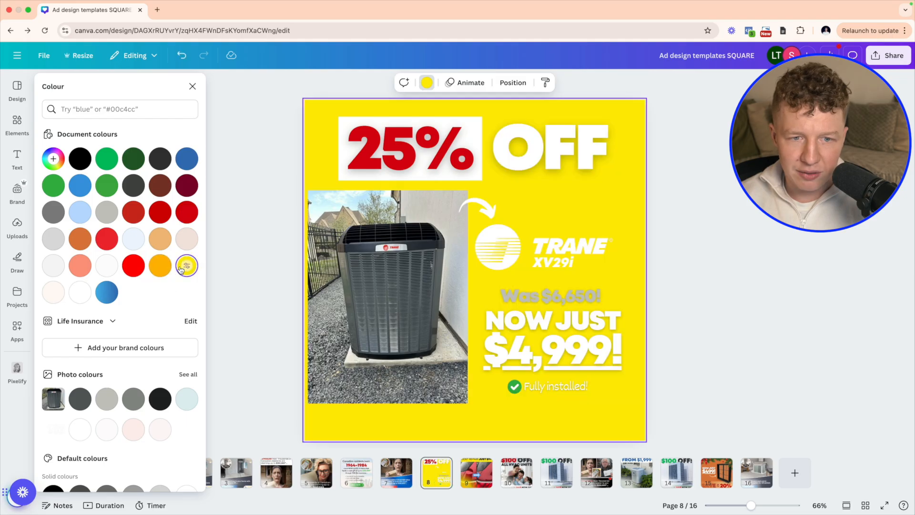
- Recolour the "25%" text on page 8 dark blue after trying yellow
{"action": "left_click", "coordinate": [384, 152]}
{"action": "left_click", "coordinate": [377, 84]}
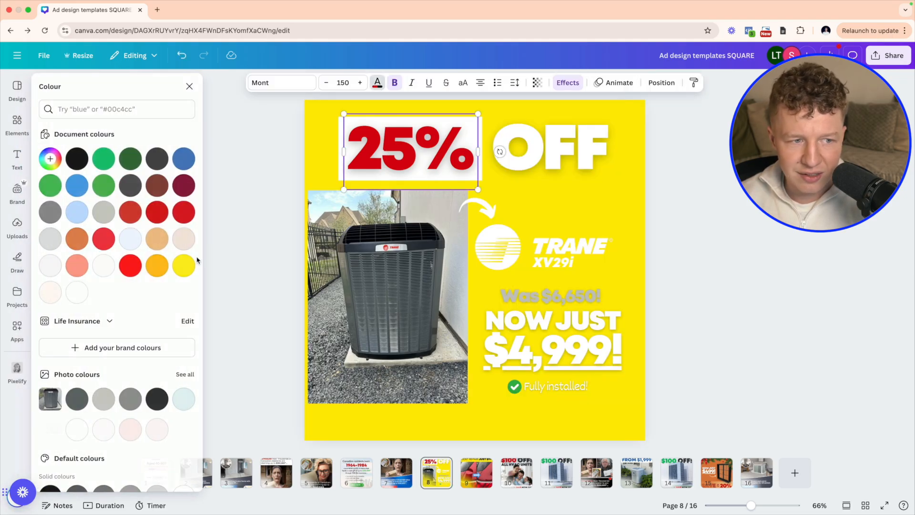
{"action": "left_click", "coordinate": [186, 266]}
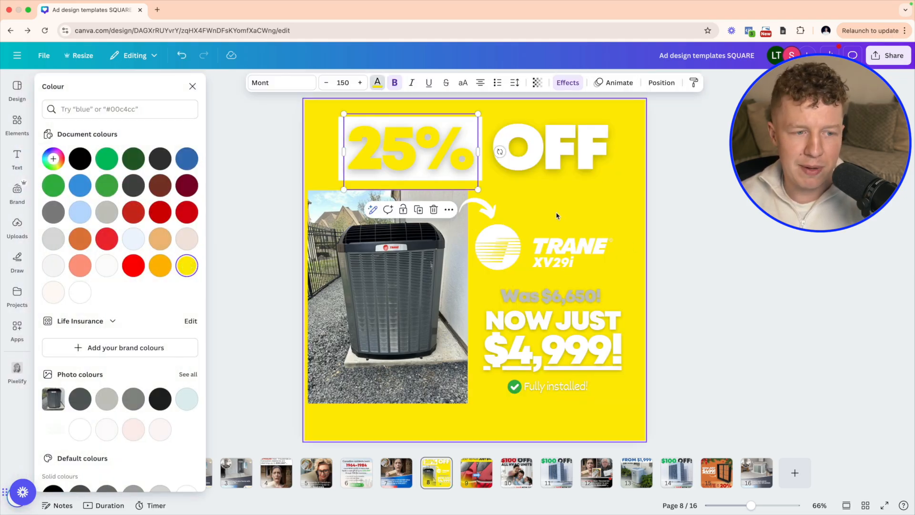
{"action": "left_click", "coordinate": [187, 159]}
- Change page 8's background to the same dark blue as the "25%" text
{"action": "left_click", "coordinate": [641, 172]}
{"action": "left_click", "coordinate": [427, 83]}
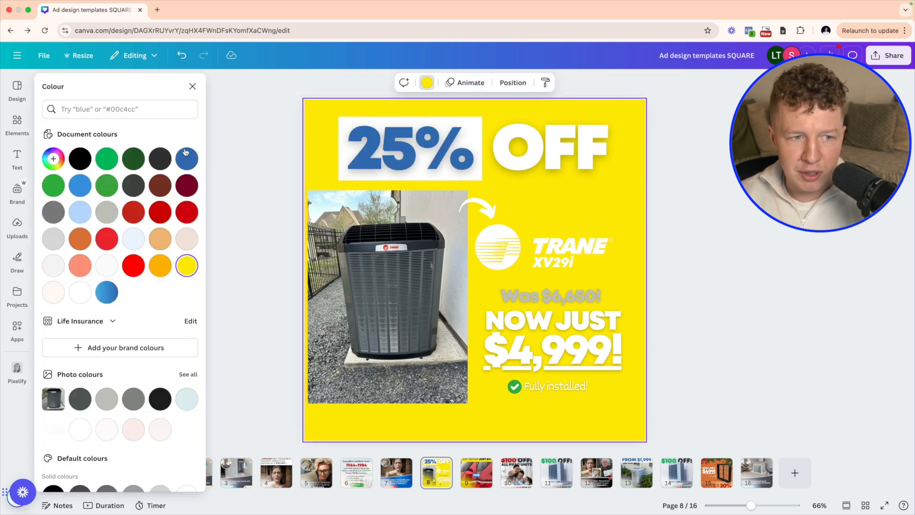
{"action": "left_click", "coordinate": [185, 160]}
{"action": "left_click", "coordinate": [691, 200]}
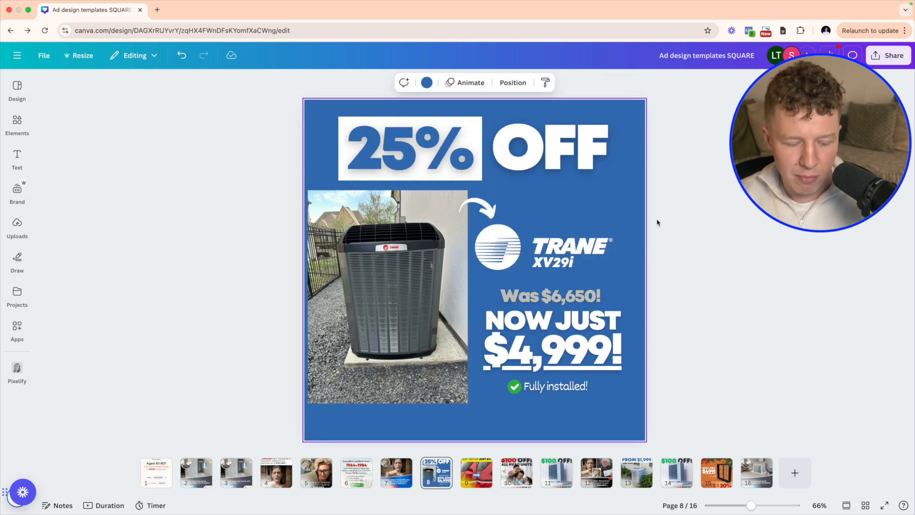
- Undo all the background and text colour changes on page 8
{"action": "key", "text": "super+z"}
{"action": "key", "text": "super+z"}
{"action": "key", "text": "super+z"}
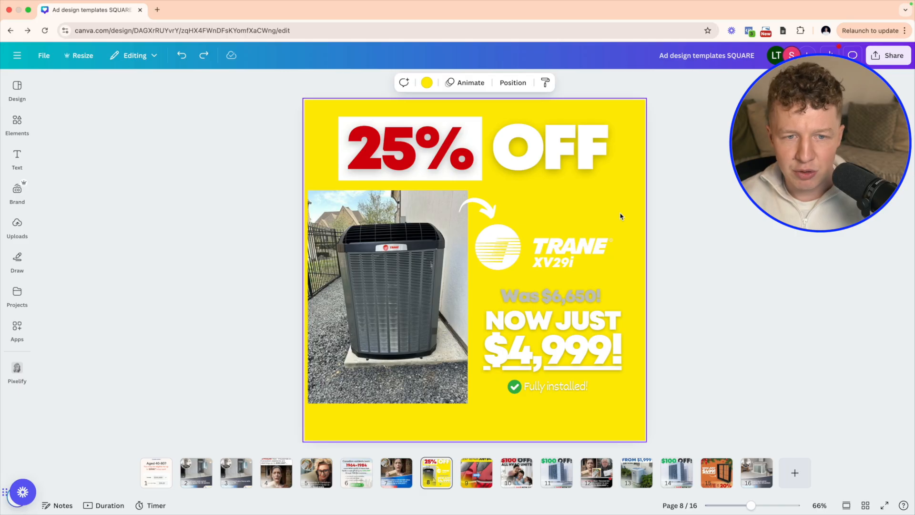
{"action": "key", "text": "super+z"}
{"action": "left_click", "coordinate": [648, 177]}
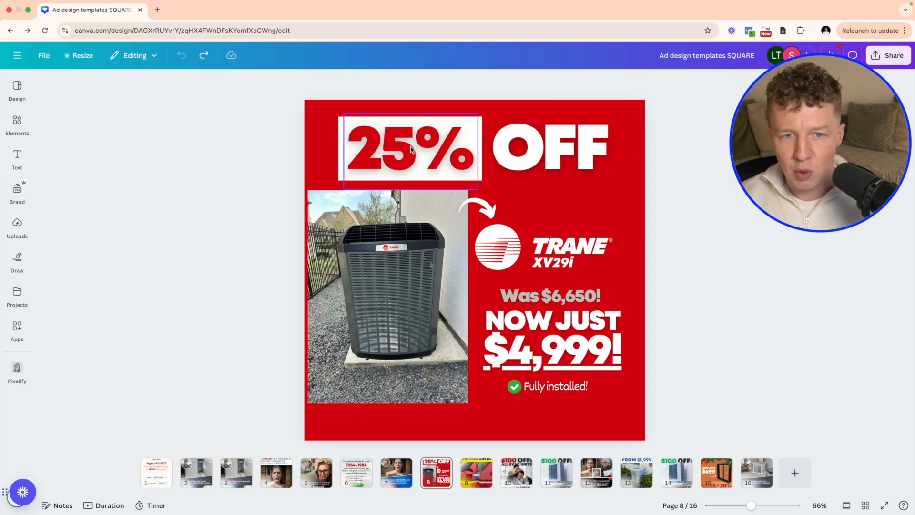
- Delete the white box behind "25%" on page 8 and make the "25%" text white
{"action": "left_click", "coordinate": [480, 123]}
{"action": "key", "text": "BackSpace"}
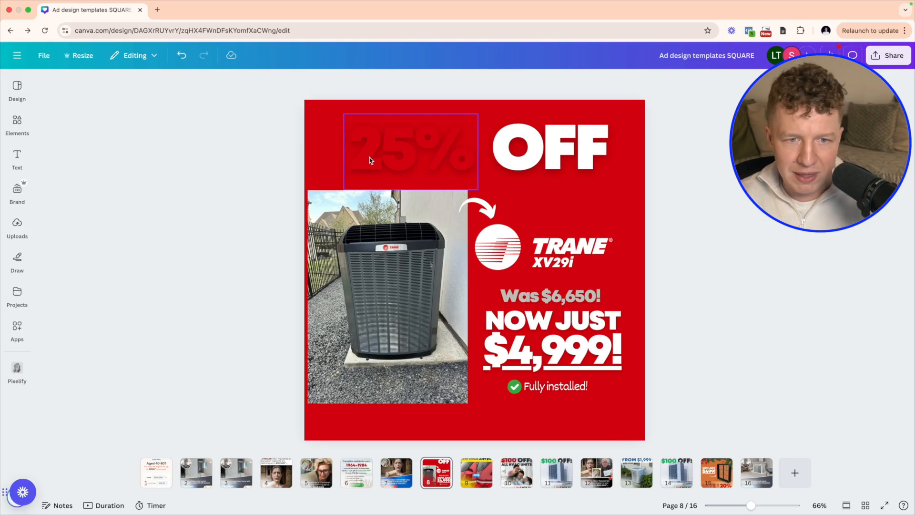
{"action": "left_click", "coordinate": [389, 156]}
{"action": "left_click", "coordinate": [377, 83]}
{"action": "left_click", "coordinate": [80, 292]}
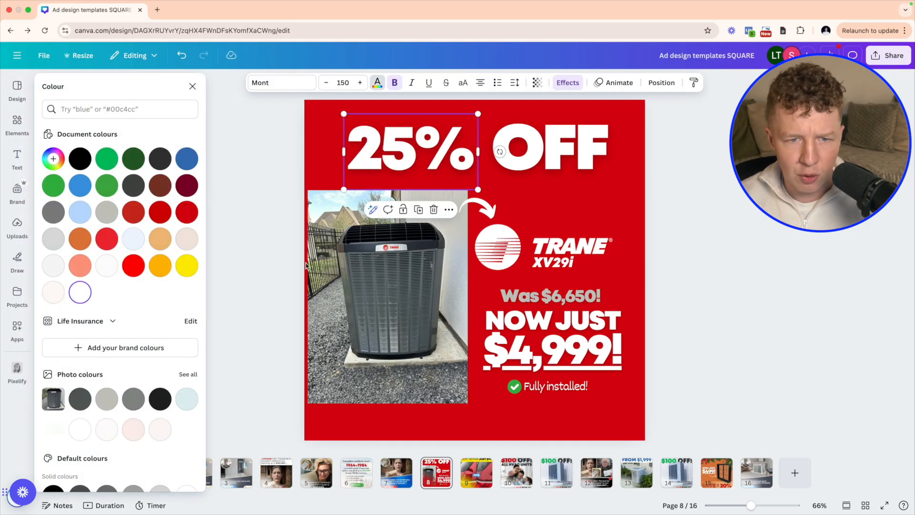
- Undo the white text colour and the deletion of the white box on page 8
{"action": "key", "text": "Escape"}
{"action": "key", "text": "ctrl+z"}
{"action": "key", "text": "ctrl+z"}
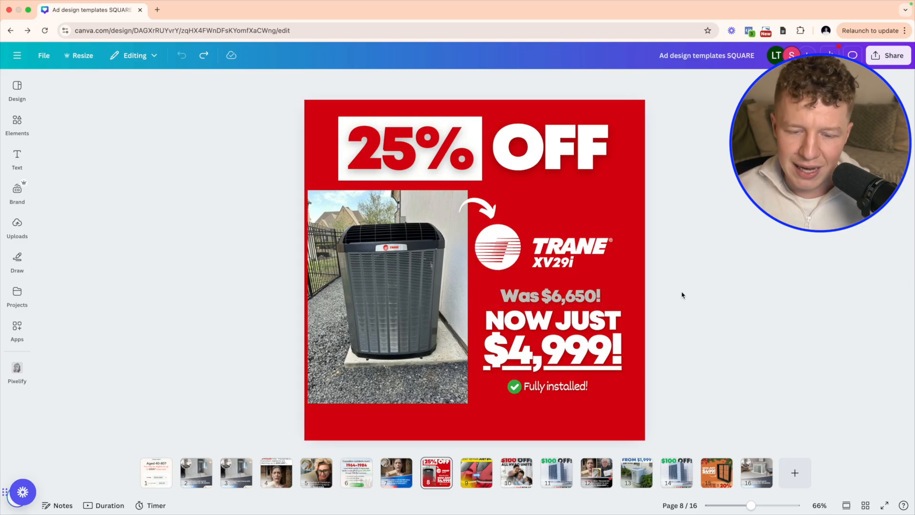
- Open the Christmas window ad on page 15 and, on its duplicate on page 16, search the elements for "halloween"
{"action": "left_click", "coordinate": [706, 475]}
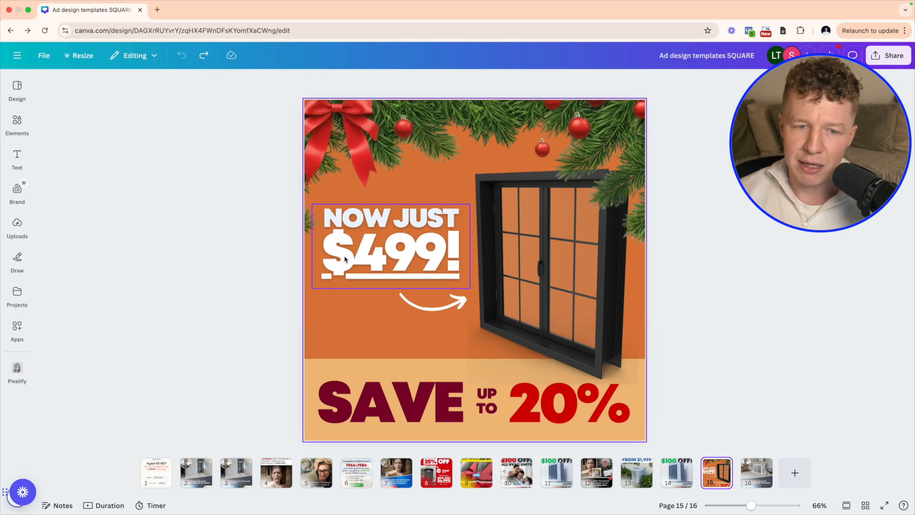
{"action": "left_click", "coordinate": [568, 134]}
{"action": "left_click", "coordinate": [707, 159]}
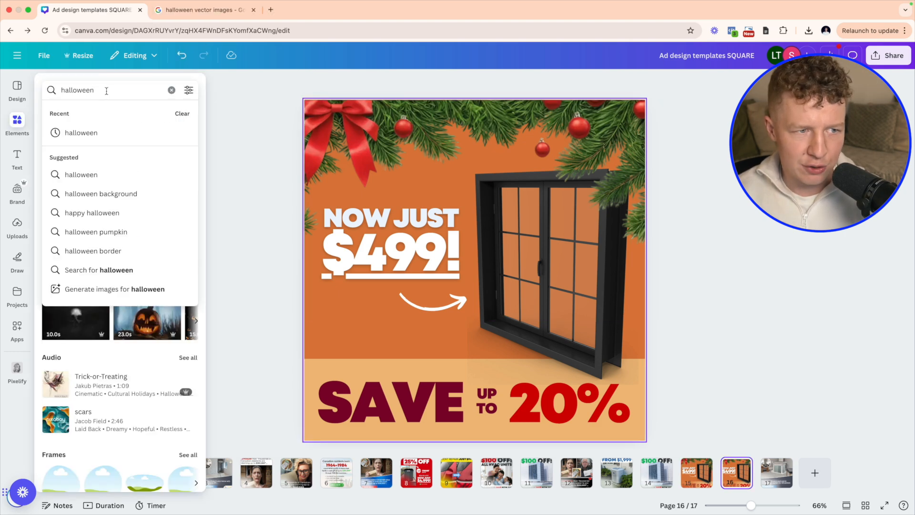
{"action": "key", "text": "Return"}
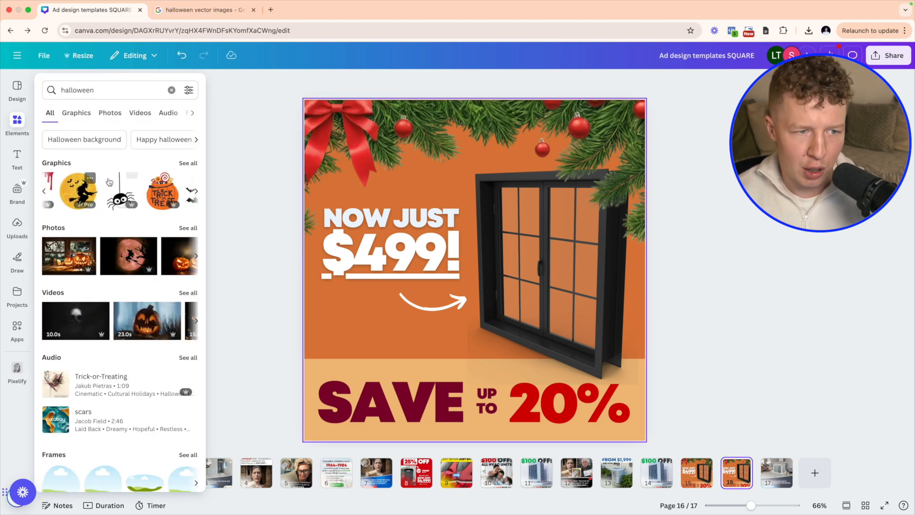
- Try the hanging spider graphic over the red bow on page 16, then delete it
{"action": "left_click", "coordinate": [109, 190]}
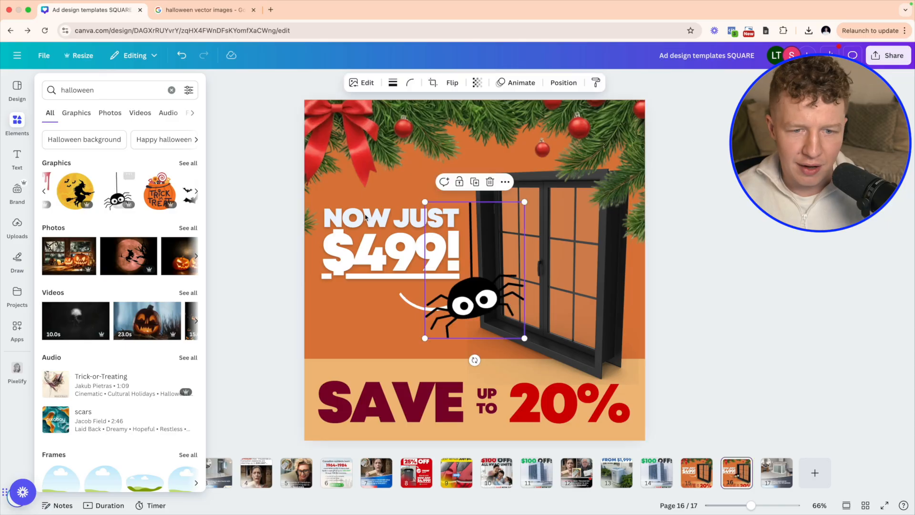
{"action": "left_click_drag", "start_coordinate": [443, 257], "coordinate": [308, 189]}
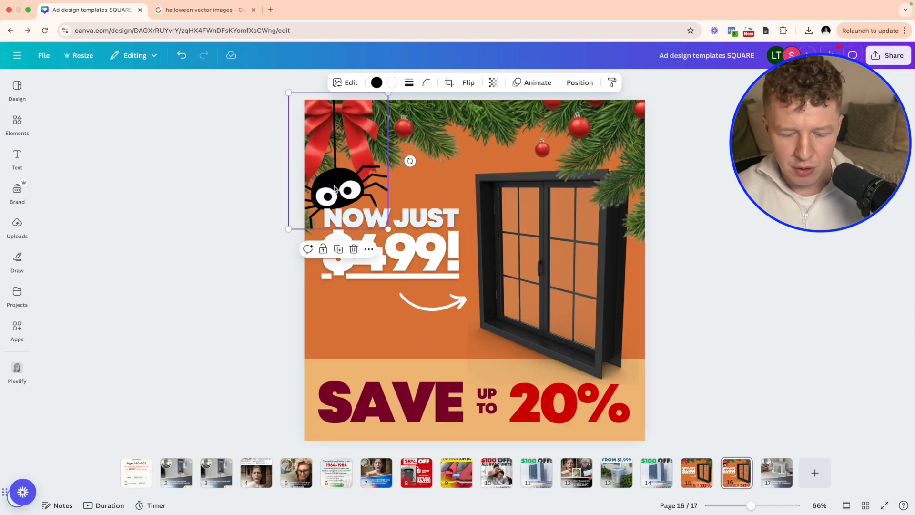
{"action": "key", "text": "Delete"}
- Place the red dripping blood graphic in page 16's top-left corner and delete the Christmas garland with the bow
{"action": "left_click", "coordinate": [17, 123]}
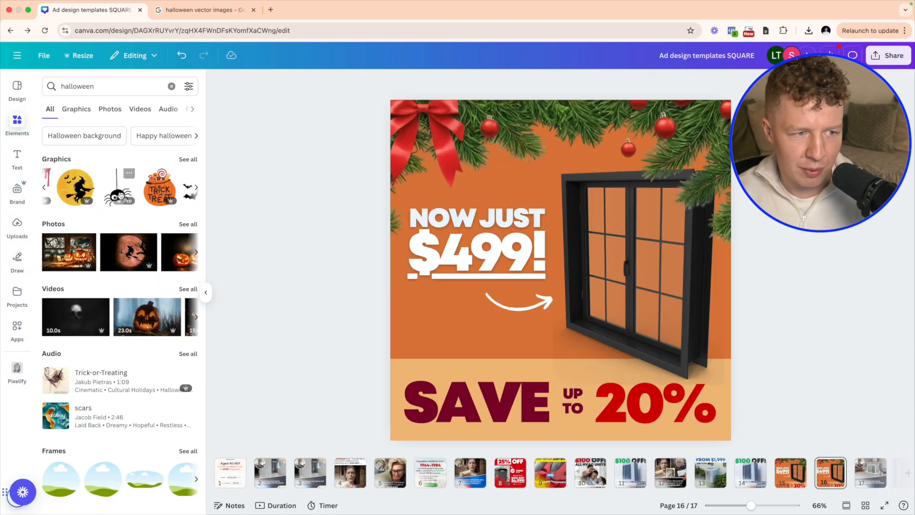
{"action": "left_click", "coordinate": [138, 187]}
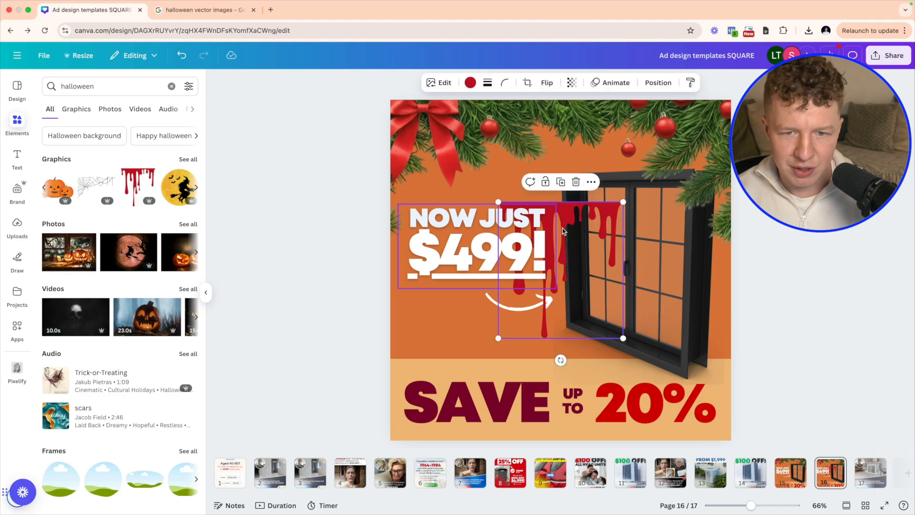
{"action": "left_click_drag", "start_coordinate": [610, 206], "coordinate": [478, 125]}
{"action": "left_click", "coordinate": [649, 128]}
{"action": "key", "text": "Delete"}
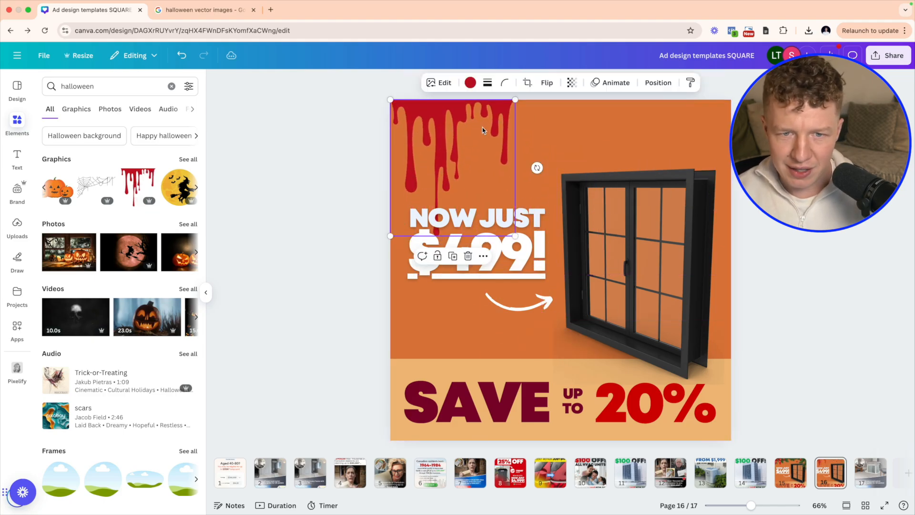
- Add the hanging spider graphic at page 16's top-right corner, above the window
{"action": "key", "text": "Escape"}
{"action": "scroll", "coordinate": [120, 187], "scroll_direction": "right", "scroll_amount": 3}
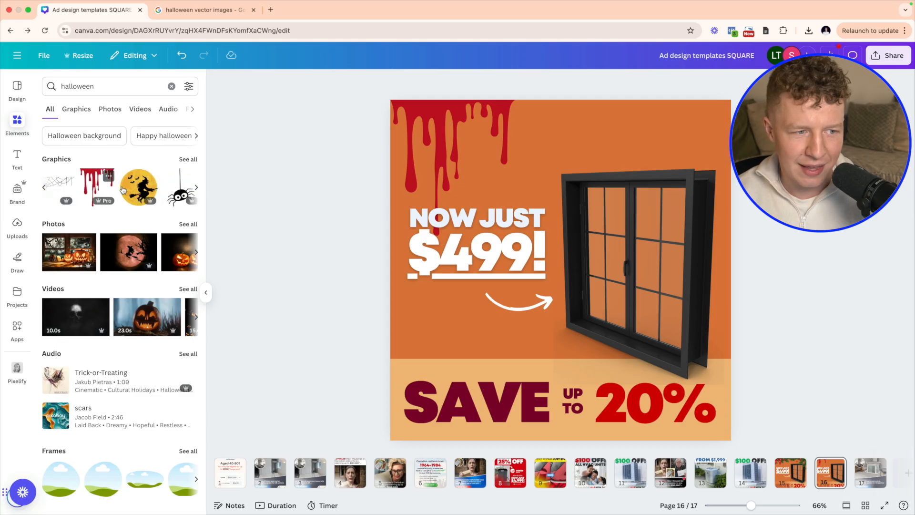
{"action": "left_click", "coordinate": [130, 188]}
{"action": "left_click_drag", "start_coordinate": [572, 299], "coordinate": [685, 139]}
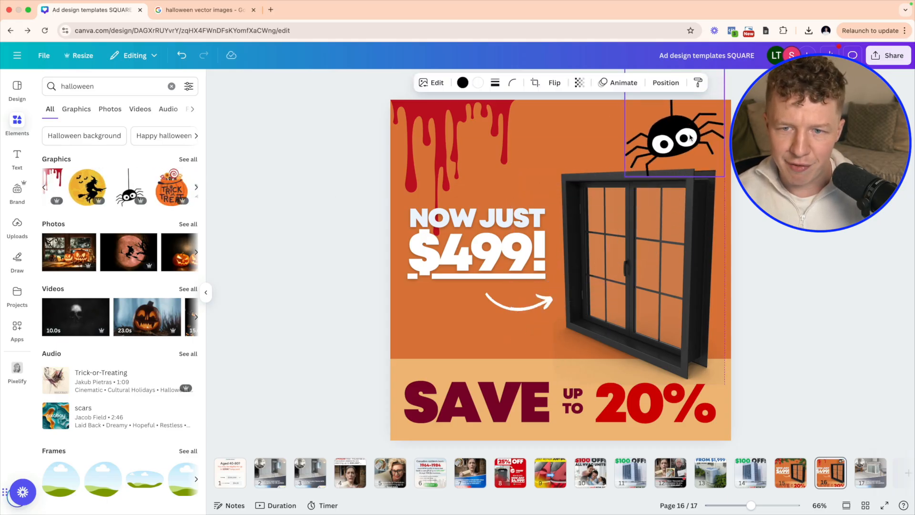
{"action": "key", "text": "Escape"}
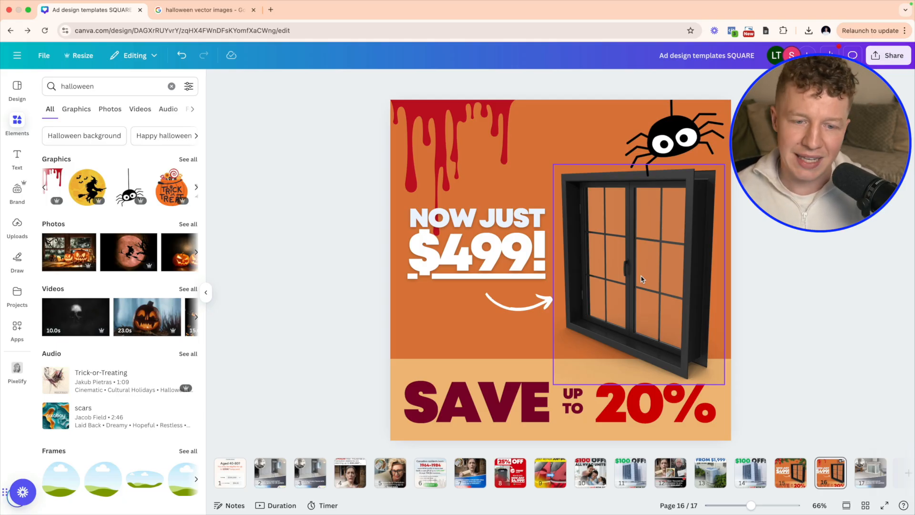
- Try the "NOW JUST $499!" text on page 16 with no text effect, then undo the change
{"action": "left_click", "coordinate": [500, 237]}
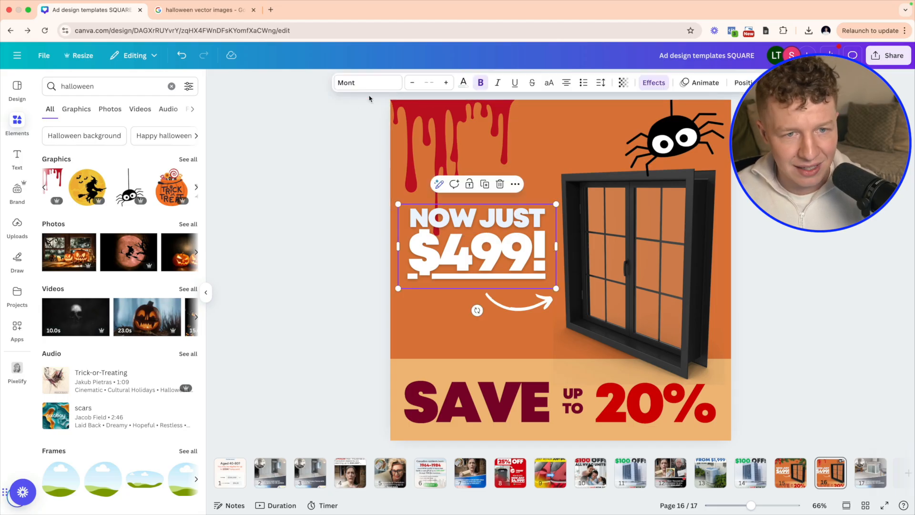
{"action": "left_click", "coordinate": [654, 84]}
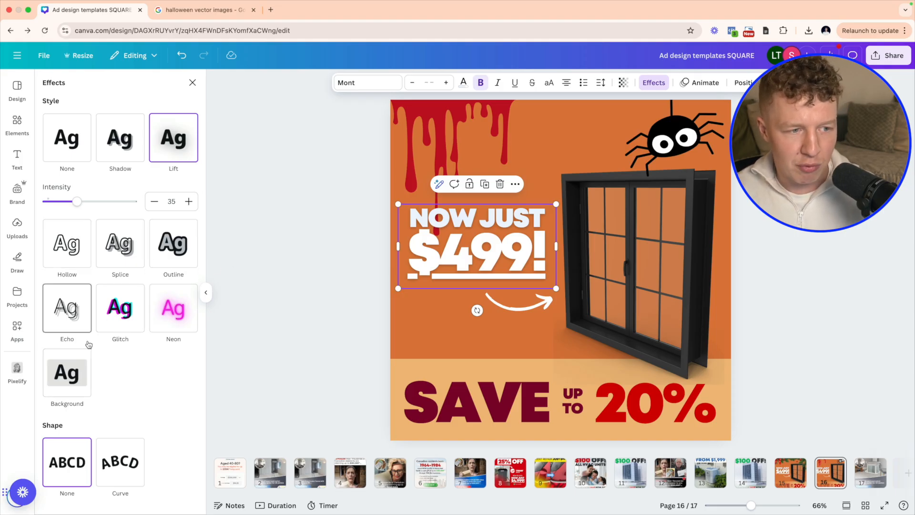
{"action": "left_click", "coordinate": [75, 160]}
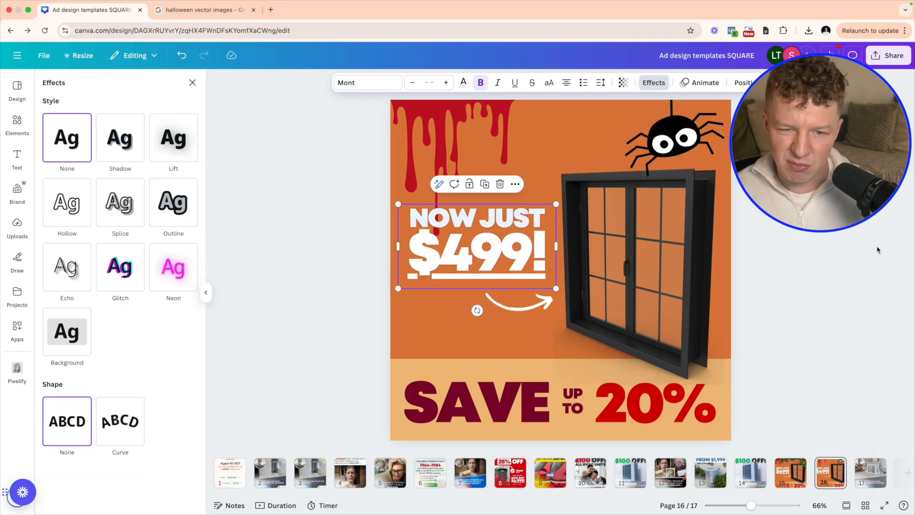
{"action": "key", "text": "Escape"}
{"action": "left_click", "coordinate": [768, 219]}
{"action": "key", "text": "super+z"}
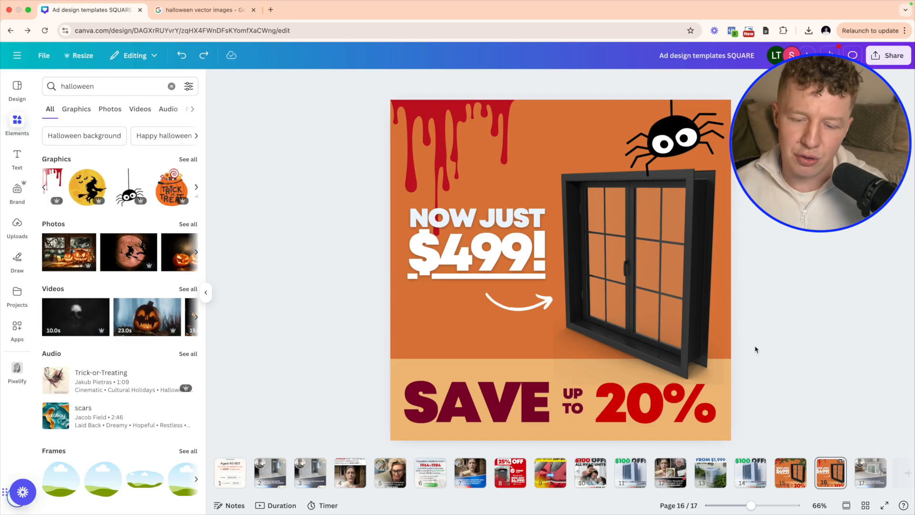
- On page 11, show the layers of the HVAC unit image and bring the full background photo to the front
{"action": "left_click", "coordinate": [630, 472]}
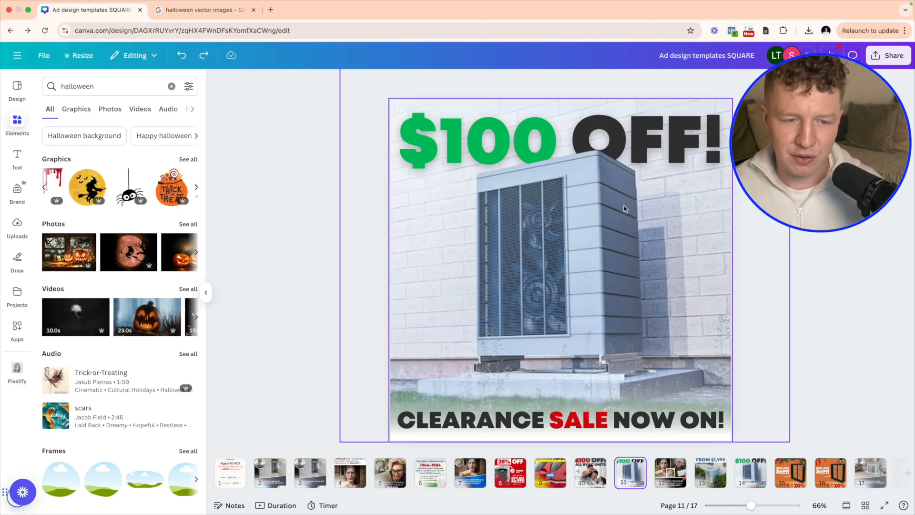
{"action": "left_click", "coordinate": [611, 219]}
{"action": "right_click", "coordinate": [585, 220]}
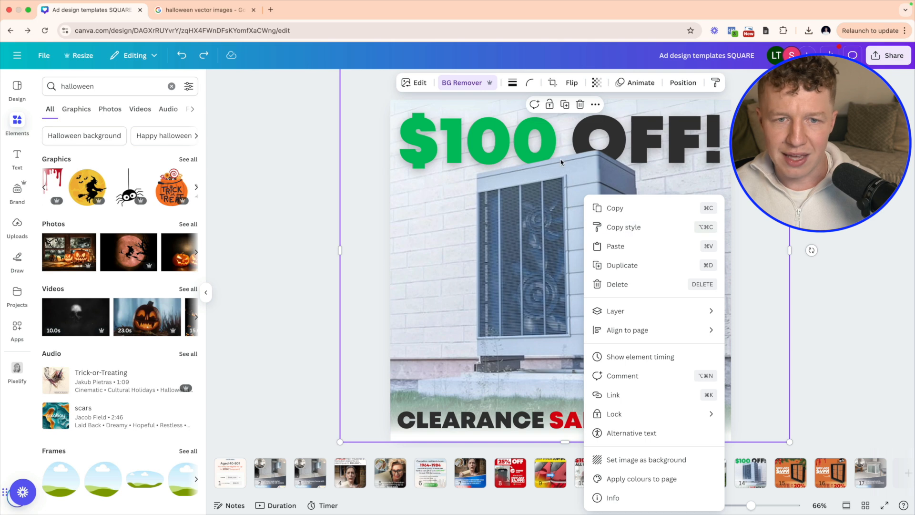
{"action": "mouse_move", "coordinate": [665, 312]}
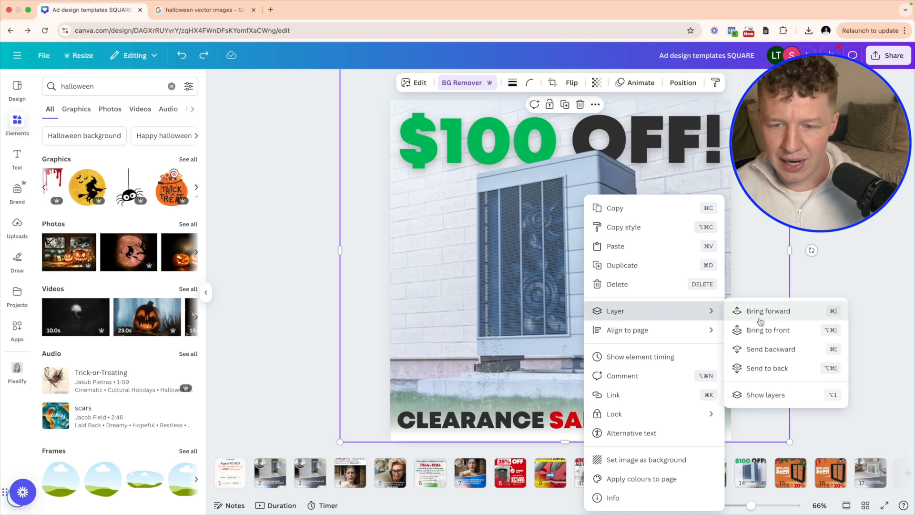
{"action": "left_click", "coordinate": [764, 404]}
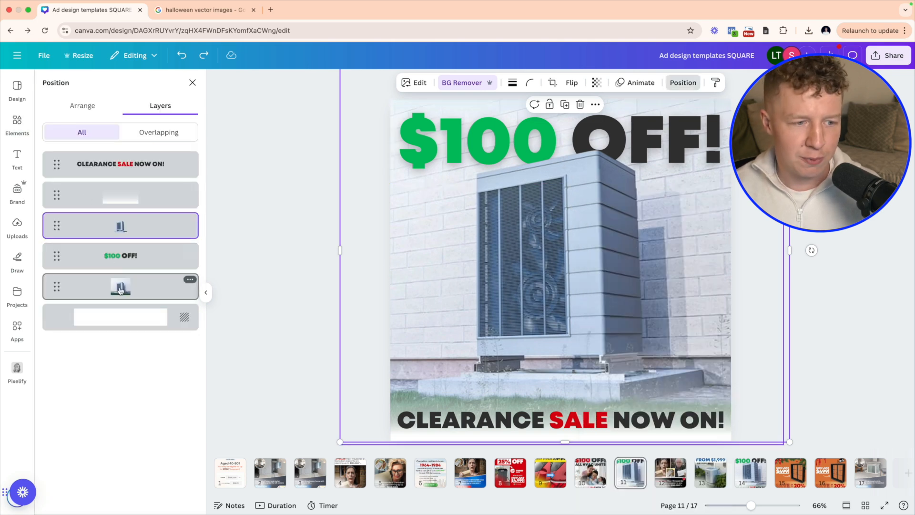
{"action": "left_click_drag", "start_coordinate": [121, 196], "coordinate": [133, 157]}
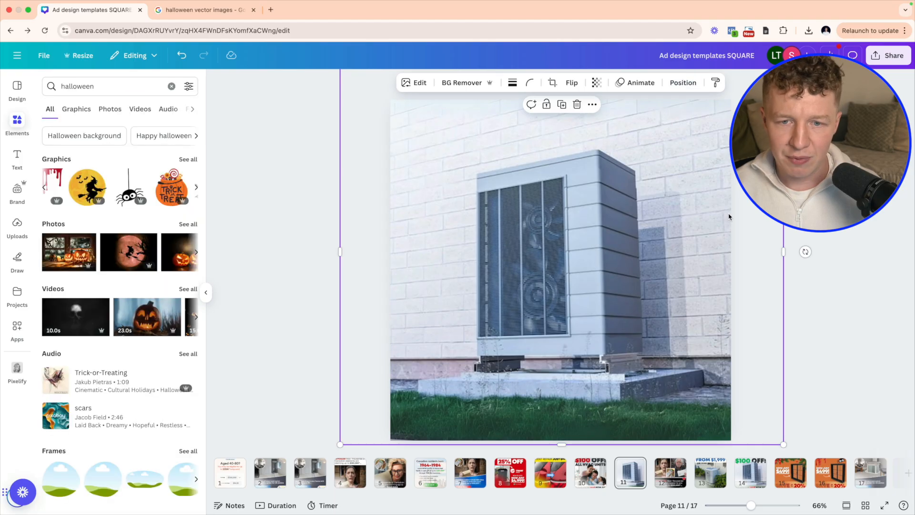
- Try removing the background of the full HVAC photo on page 11, then undo the changes to restore the original layout
{"action": "left_click", "coordinate": [794, 217]}
{"action": "left_click", "coordinate": [645, 205]}
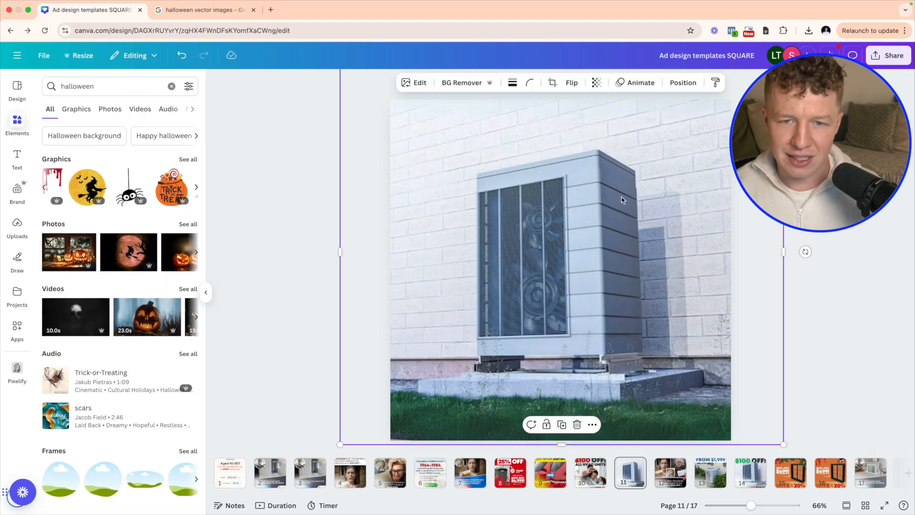
{"action": "left_click", "coordinate": [457, 85]}
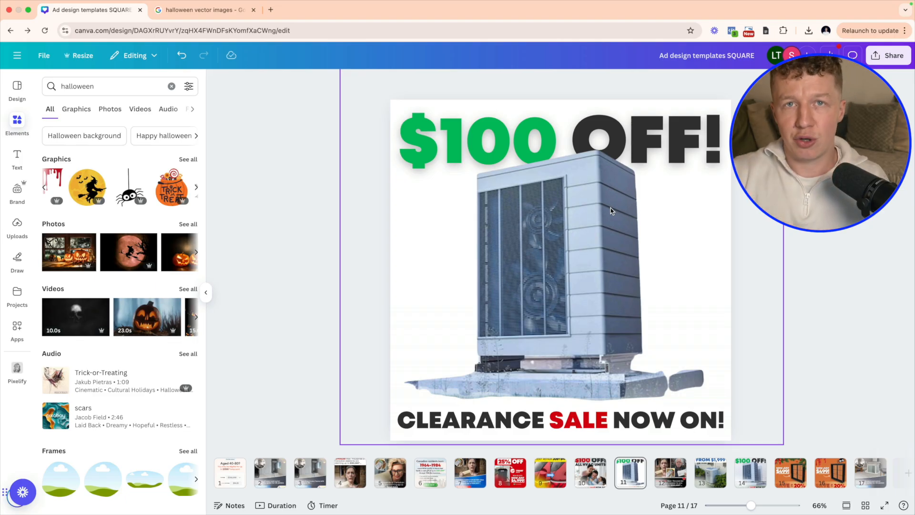
{"action": "key", "text": "ctrl+z"}
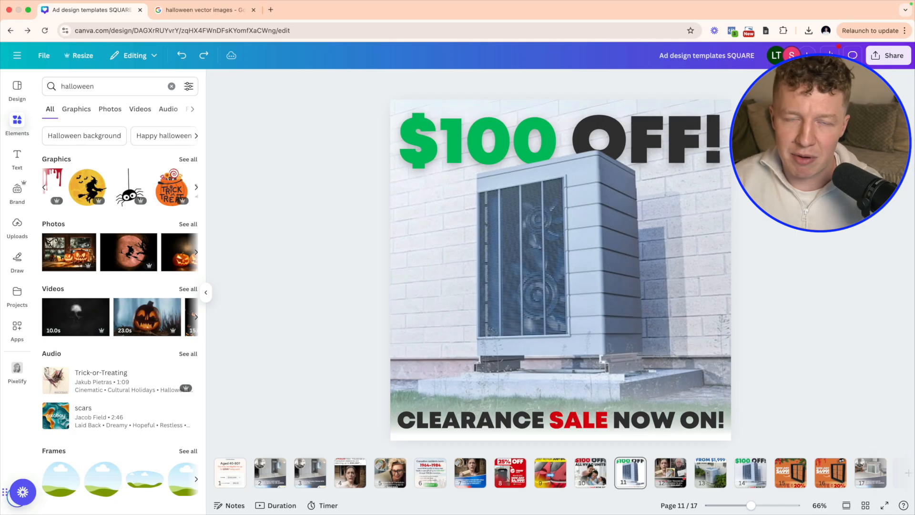
- Add the red dripping blood graphic in both top corners of page 11 and send the right-hand copy behind the HVAC unit
{"action": "scroll", "coordinate": [92, 186], "scroll_direction": "left", "scroll_amount": 2}
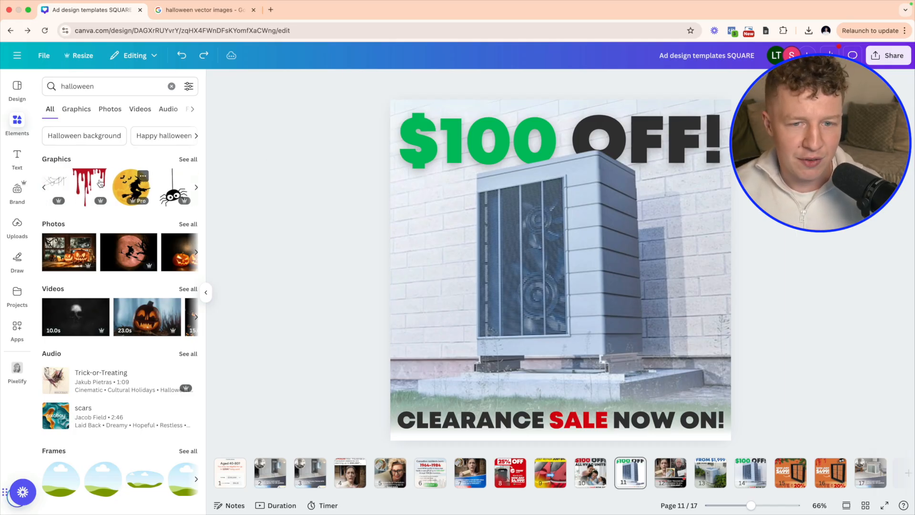
{"action": "left_click", "coordinate": [92, 186]}
{"action": "left_click_drag", "start_coordinate": [551, 217], "coordinate": [666, 122]}
{"action": "key", "text": "super+d"}
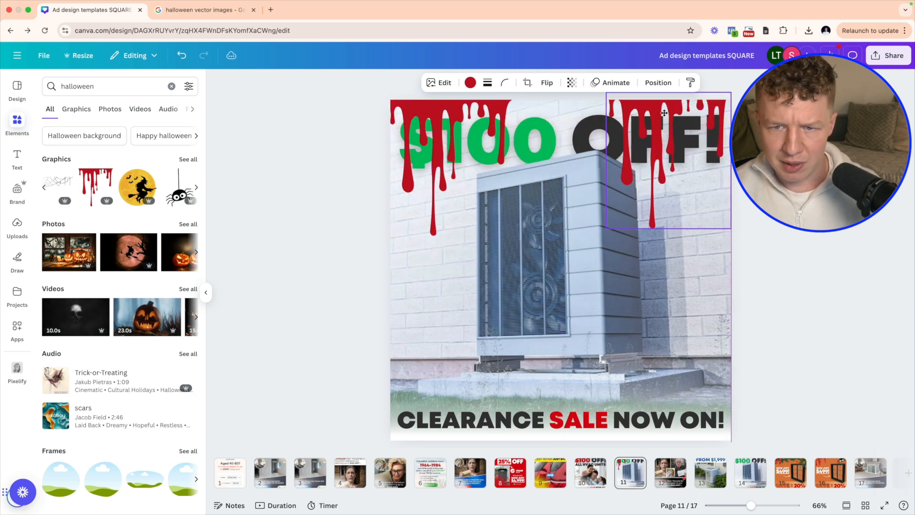
{"action": "right_click", "coordinate": [653, 115]}
{"action": "mouse_move", "coordinate": [691, 230]}
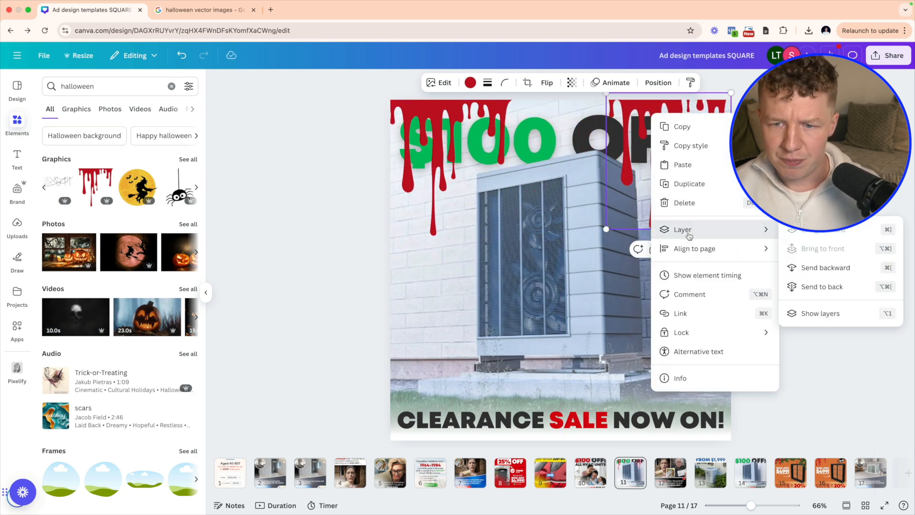
{"action": "left_click", "coordinate": [854, 285]}
- Show page 11's layers and move the "$100 OFF!" headline above the blood graphics to the top of the stack
{"action": "left_click", "coordinate": [673, 150]}
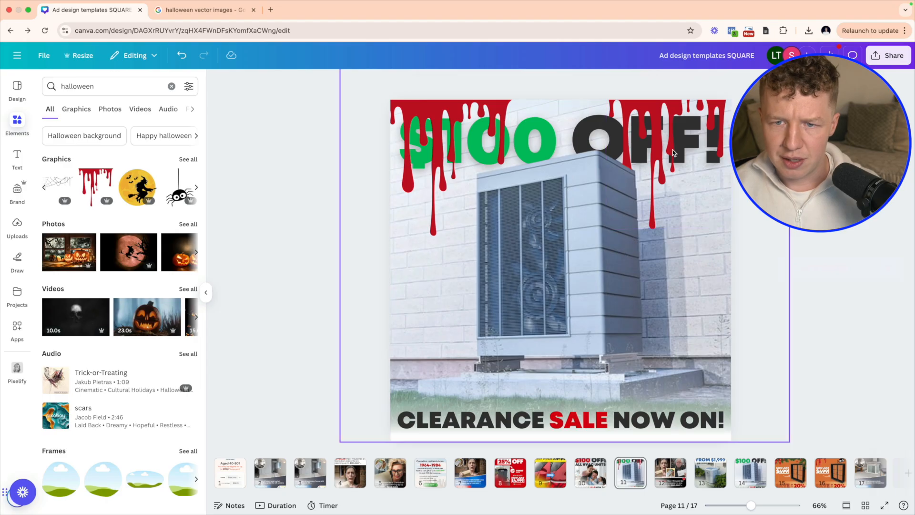
{"action": "right_click", "coordinate": [673, 150]}
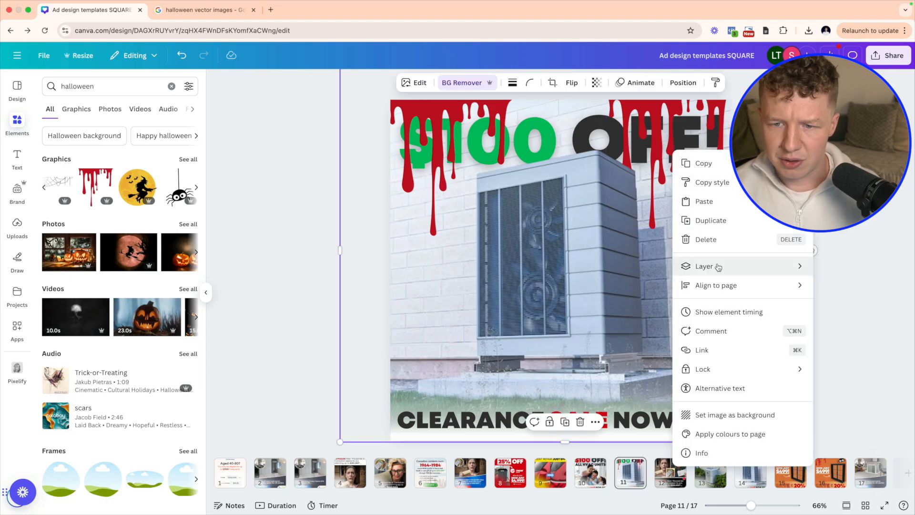
{"action": "mouse_move", "coordinate": [715, 266]}
{"action": "left_click", "coordinate": [602, 349]}
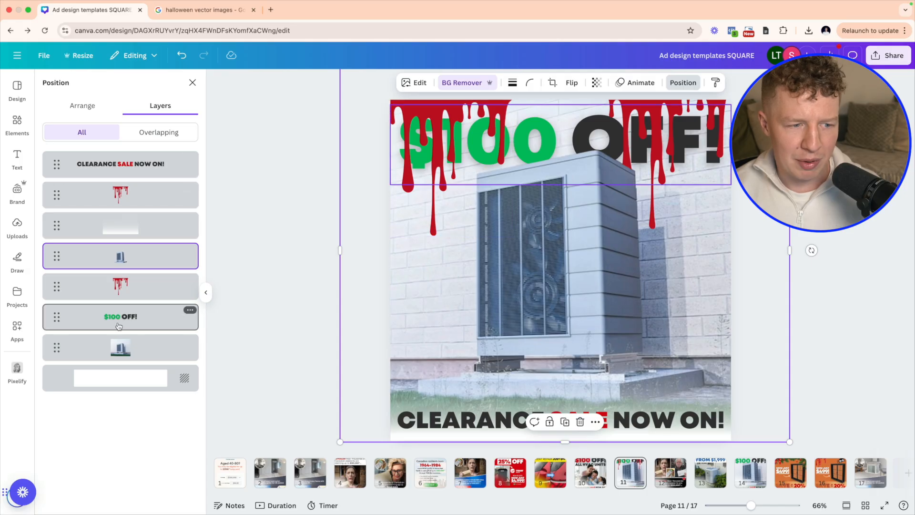
{"action": "left_click_drag", "start_coordinate": [121, 316], "coordinate": [121, 164]}
{"action": "left_click", "coordinate": [192, 82]}
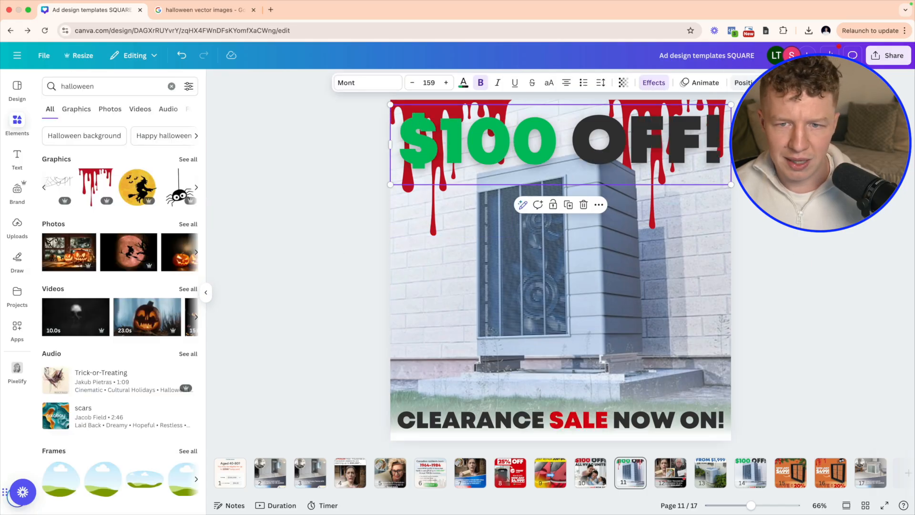
{"action": "left_click", "coordinate": [305, 143]}
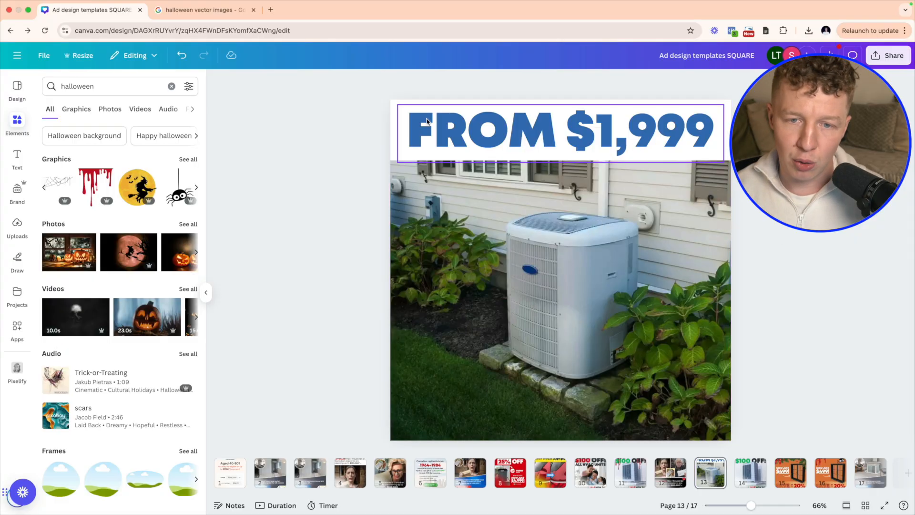
- Try "SAVE $999" as the headline on page 13, then restore the original wording
{"action": "double_click", "coordinate": [580, 128]}
{"action": "type", "text": "SAVE "}
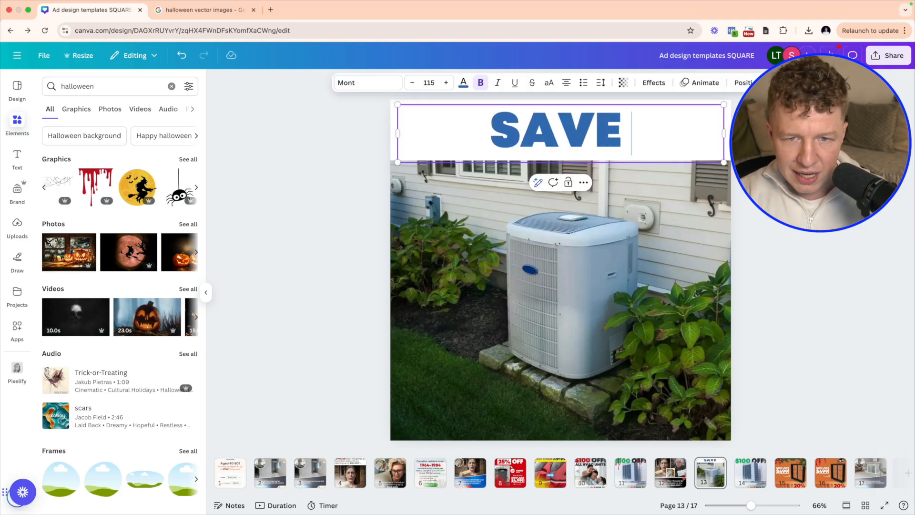
{"action": "type", "text": "$999"}
{"action": "key", "text": "Escape"}
{"action": "key", "text": "Escape"}
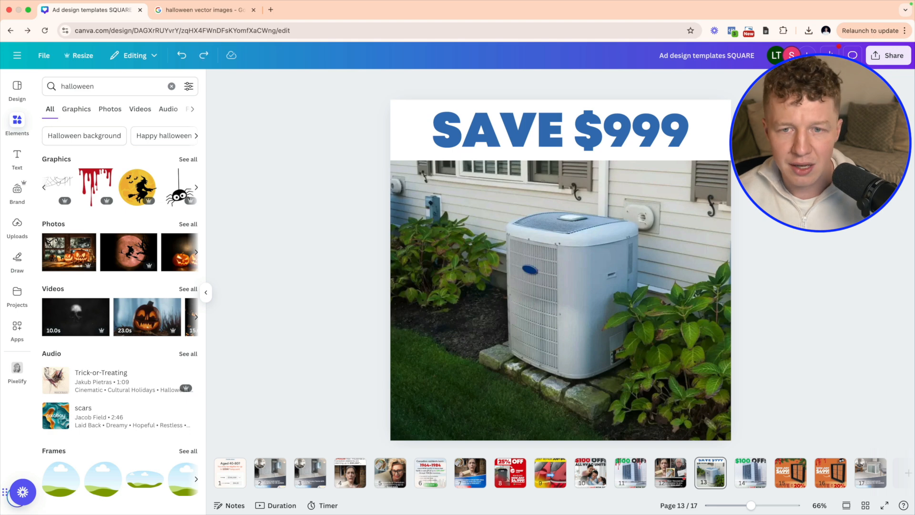
{"action": "key", "text": "BackSpace"}
{"action": "key", "text": "BackSpace"}
{"action": "key", "text": "BackSpace"}
{"action": "key", "text": "BackSpace"}
{"action": "key", "text": "BackSpace"}
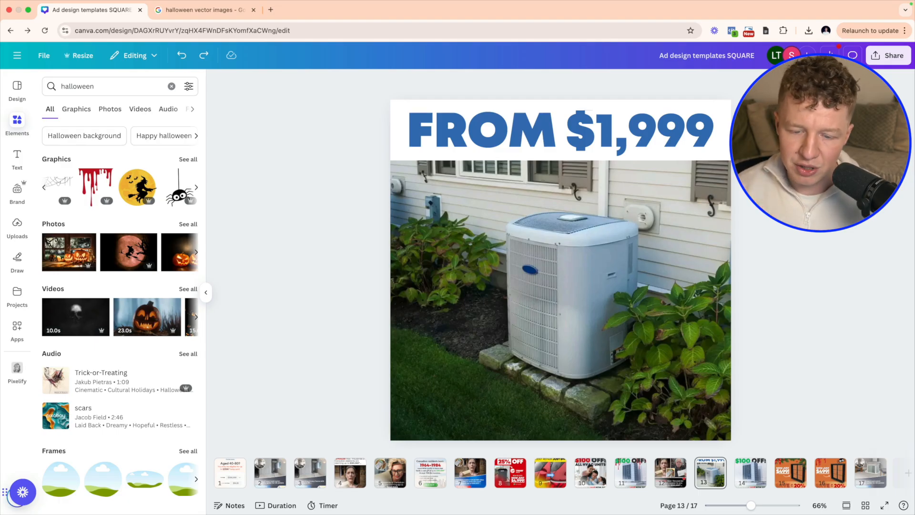
- View the life cover ad on page 7 and the "$100 OFF! ALL HVAC UNITS" ad on page 10
{"action": "left_click", "coordinate": [471, 466]}
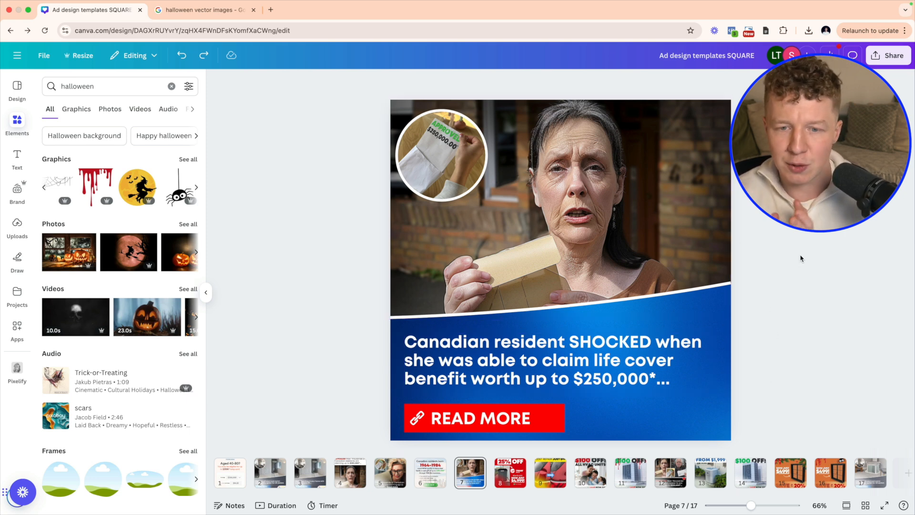
{"action": "left_click", "coordinate": [590, 478]}
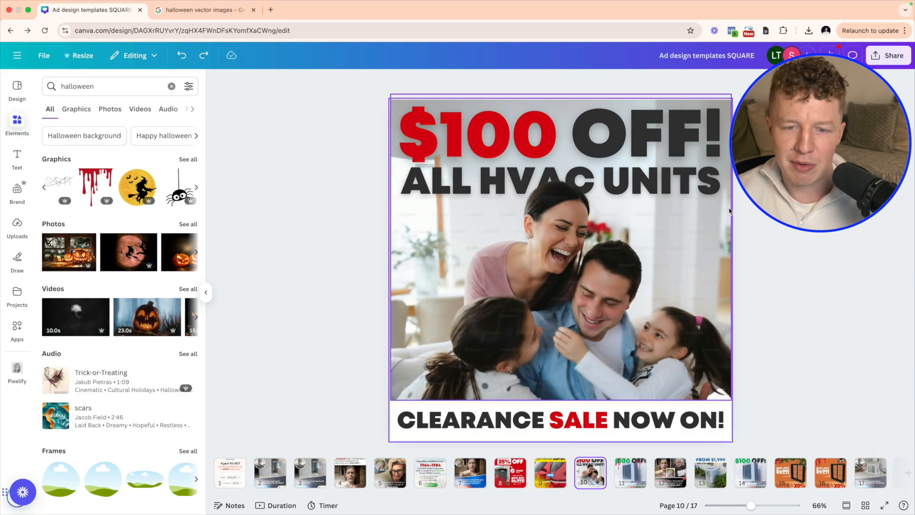